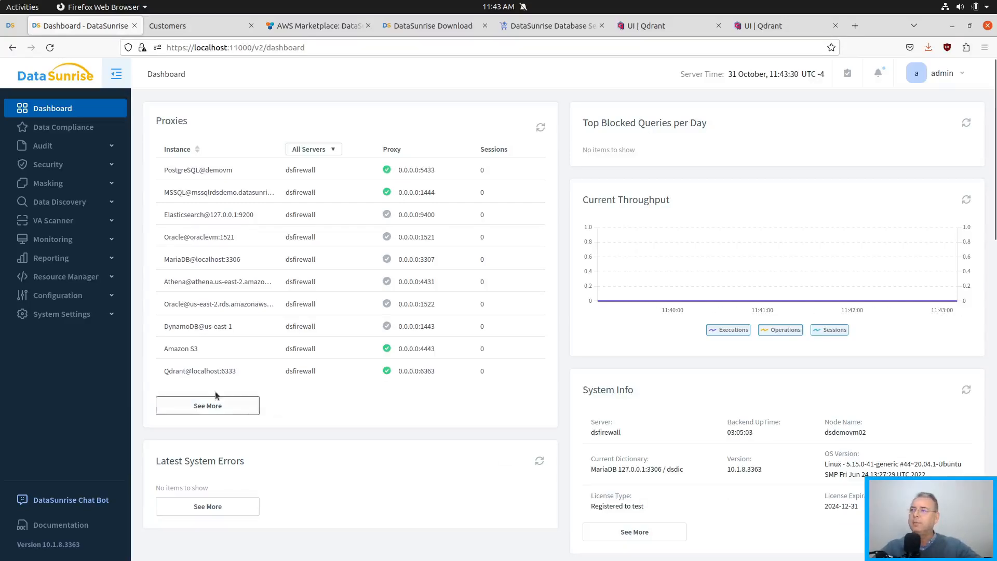
Start adding a new database connection in the configuration and set its database type to Qdrant.
left_click(58, 295)
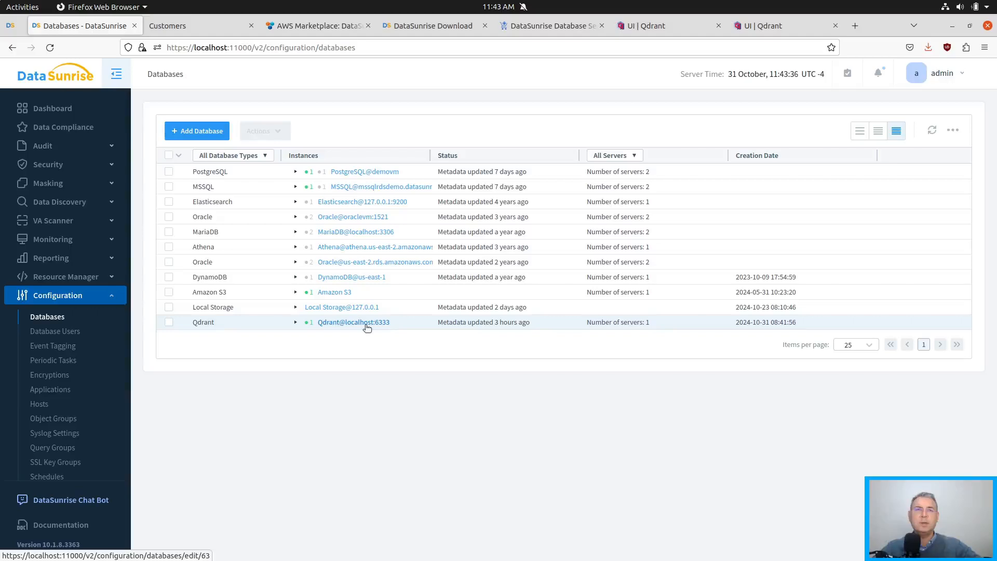
left_click(200, 131)
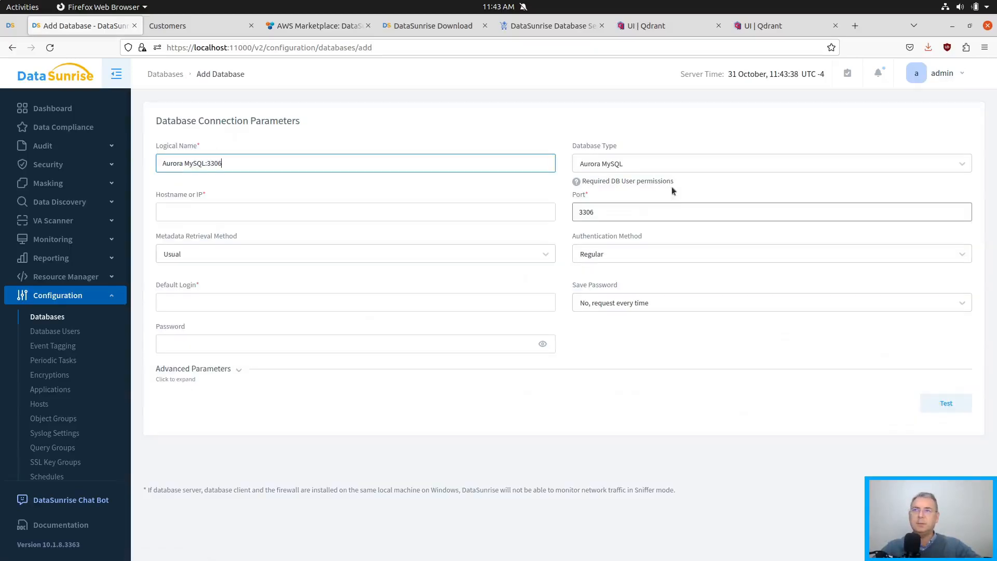
left_click(640, 164)
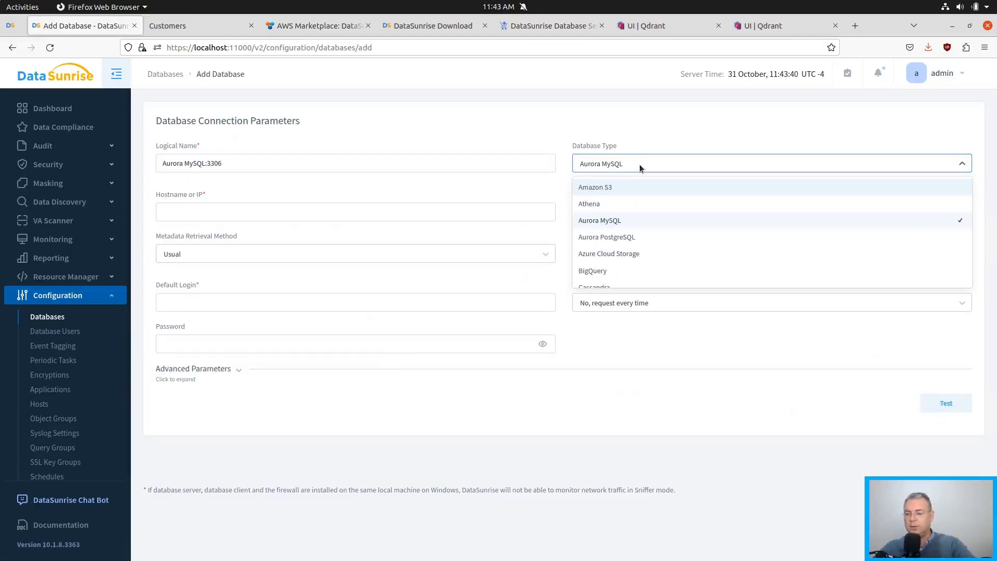
type("qd")
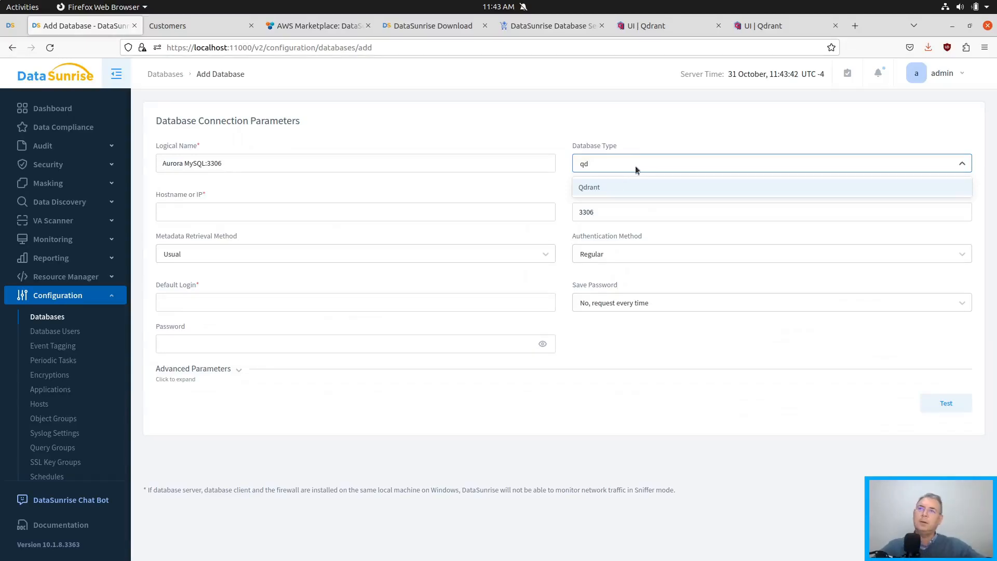
left_click(594, 187)
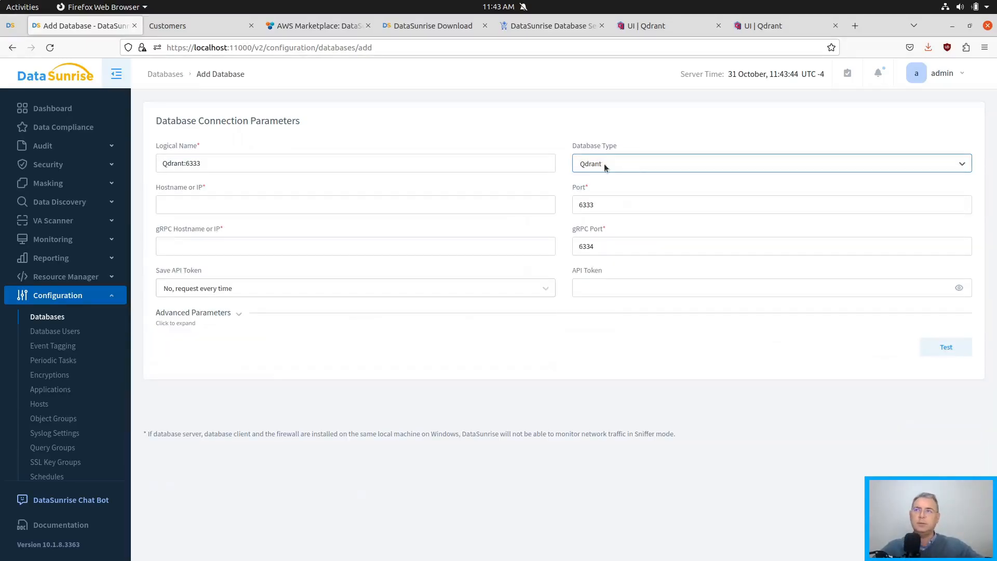
Review the hostname, gRPC hostname and API token fields for the new Qdrant connection, and return to the database list without saving.
left_click(232, 206)
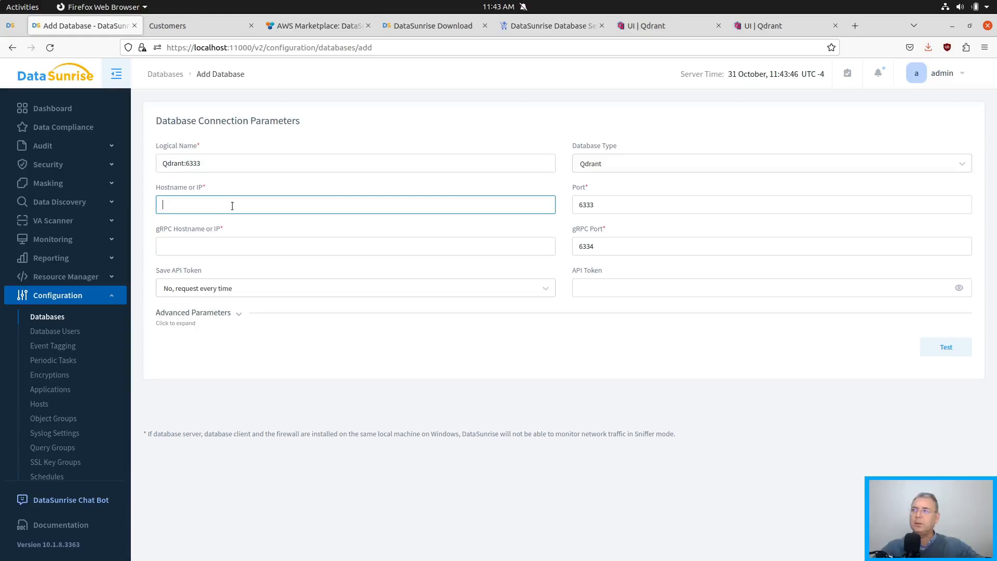
left_click(182, 249)
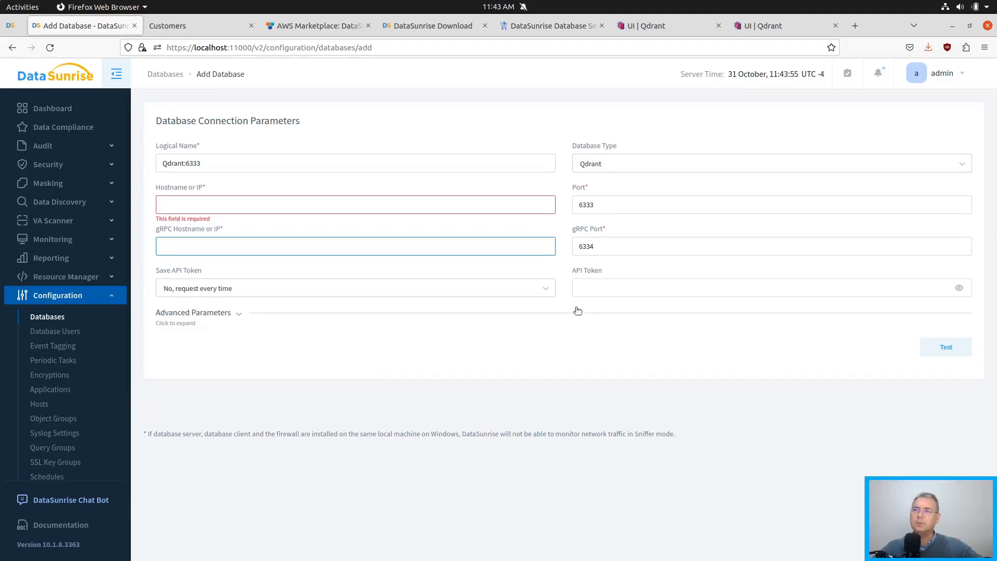
left_click(583, 287)
left_click(372, 369)
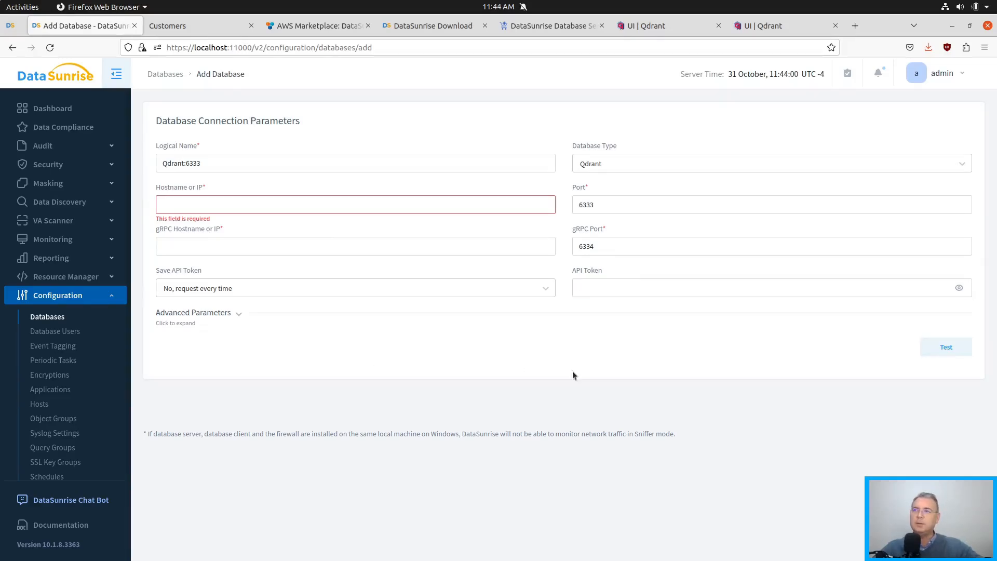
key("alt+Left")
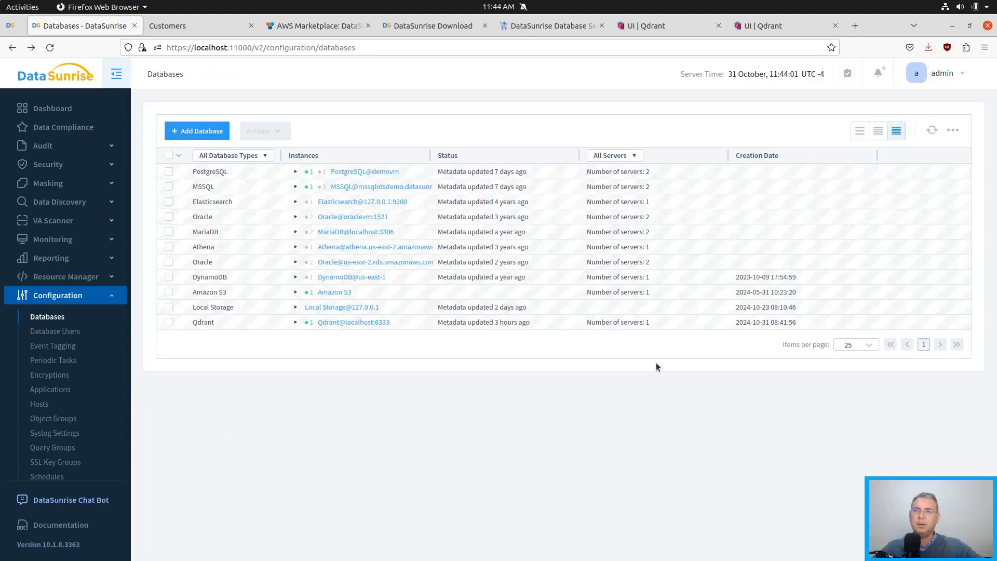
Open the existing Qdrant@localhost:6333 database and check the port of its proxy under Capture Mode.
left_click(337, 323)
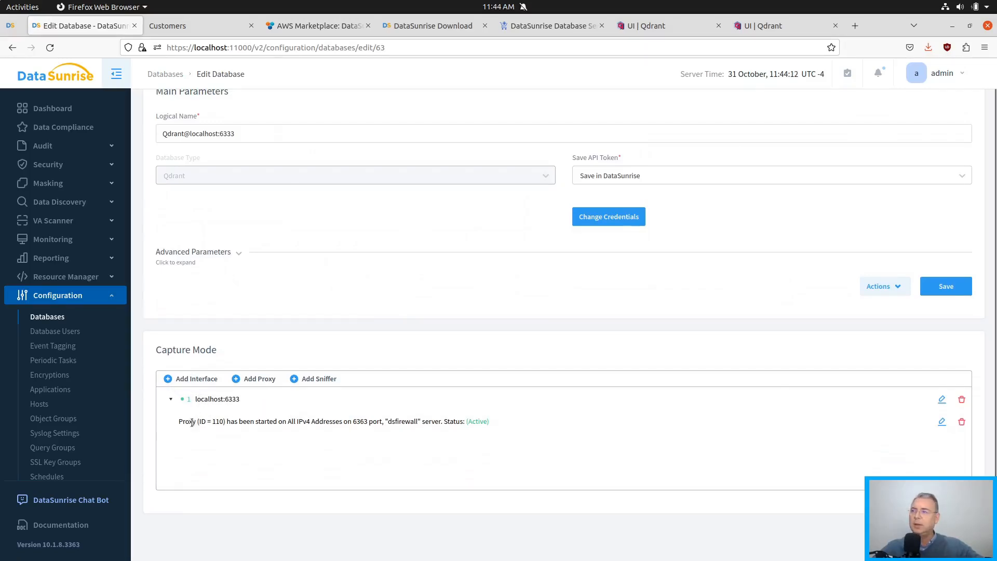
double_click(353, 421)
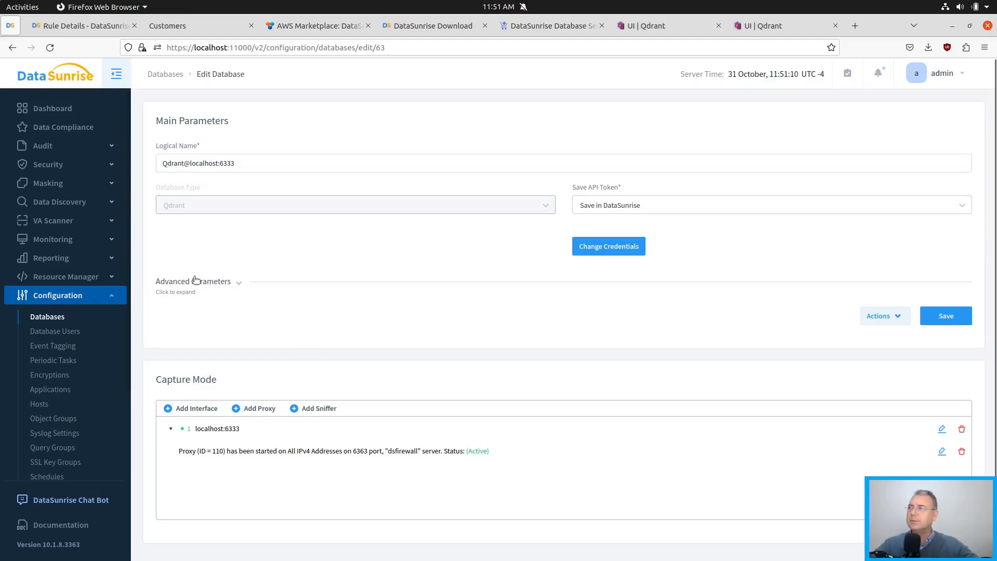
Filter the audit rules by the Qdrant@localhost:6333 instance and open the Qdrant demo rule.
left_click(109, 147)
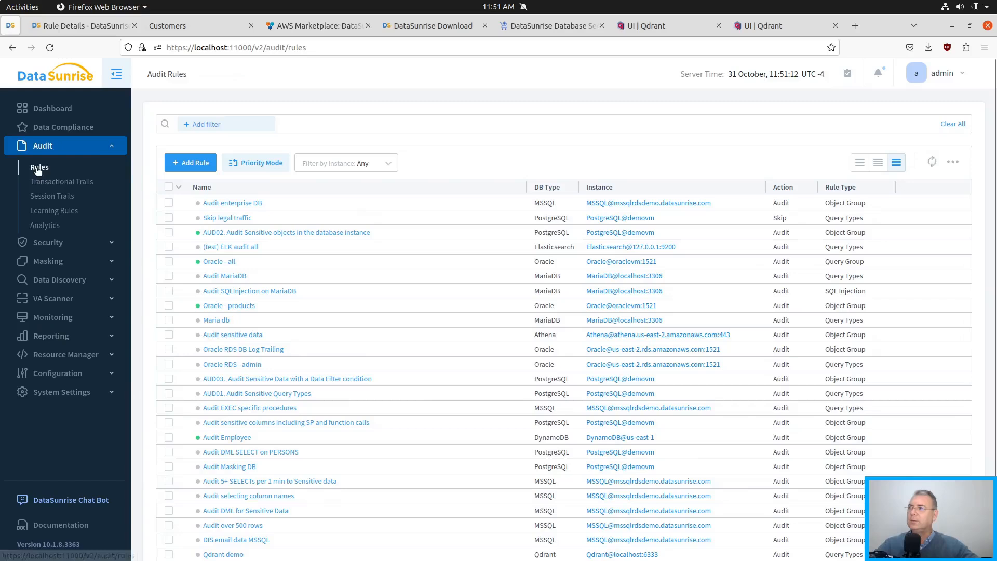
left_click(370, 163)
scroll(329, 259, "down", 4)
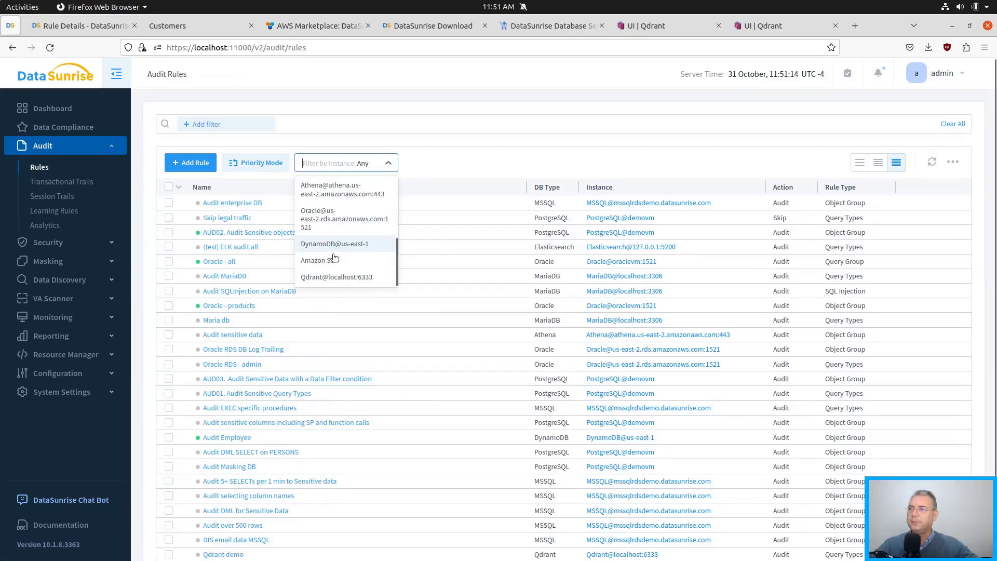
left_click(327, 278)
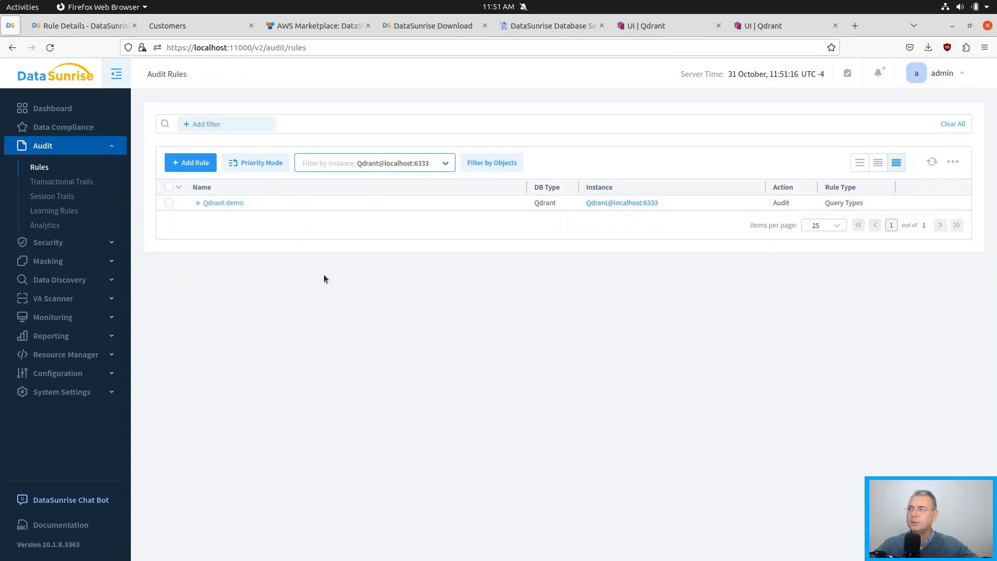
left_click(218, 204)
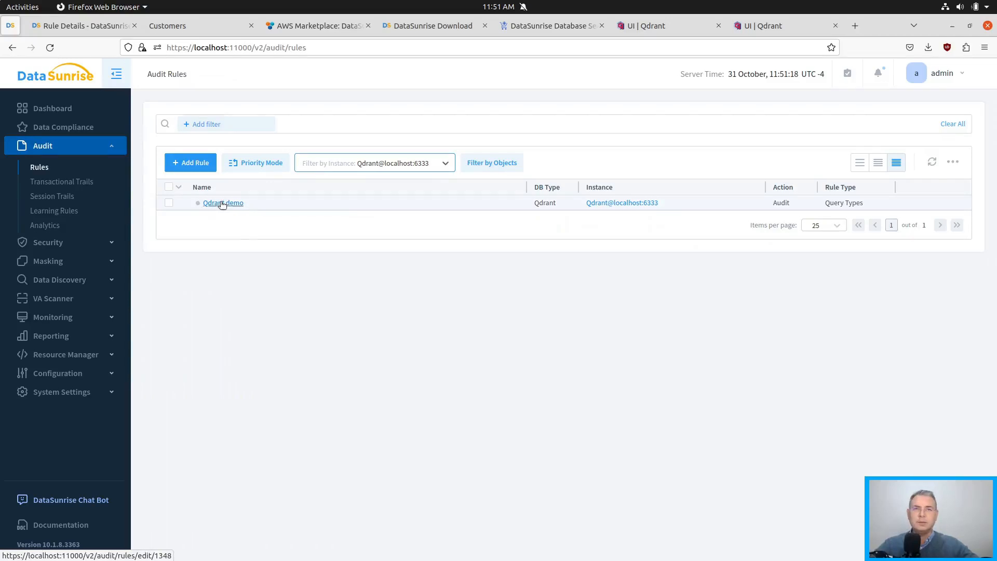
Review the Qdrant demo rule's action settings and statement filter, enable the rule and apply the change.
scroll(309, 277, "down", 4)
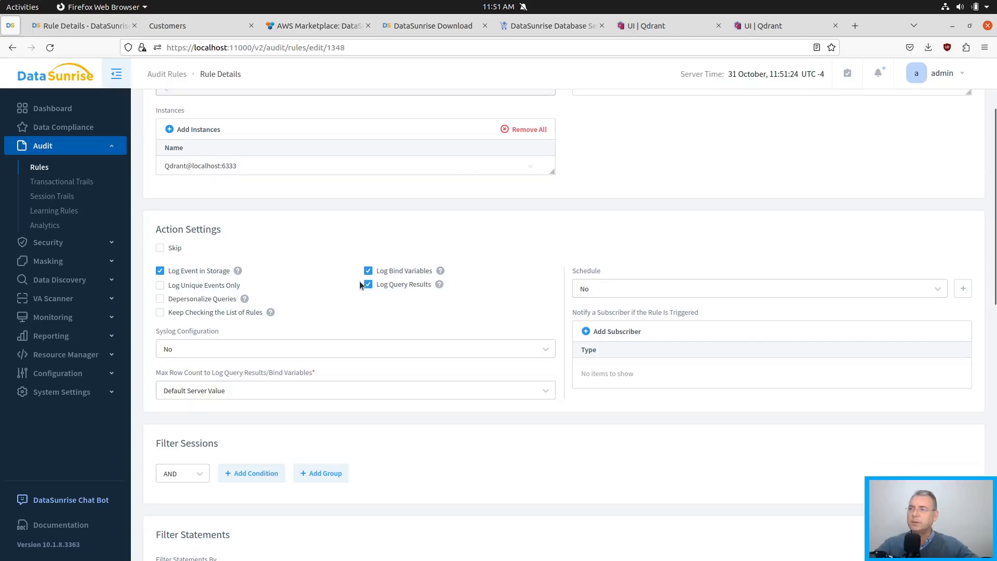
scroll(452, 307, "down", 7)
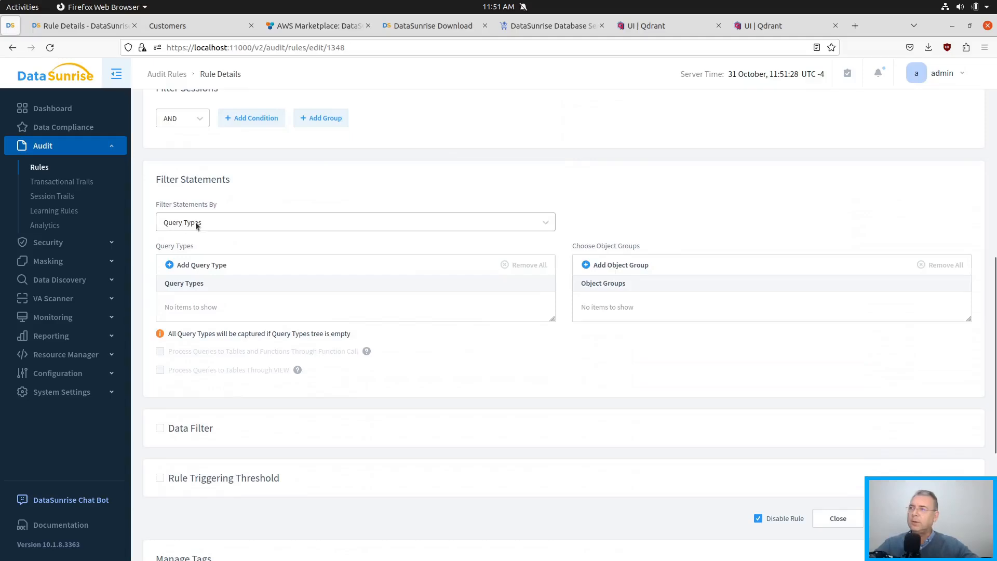
left_click_drag(167, 334, 297, 339)
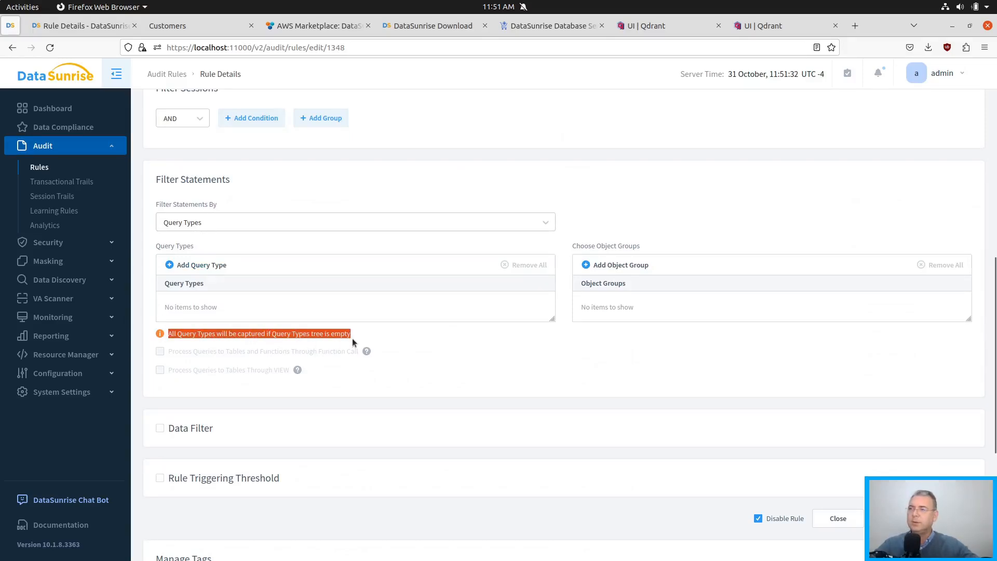
left_click(460, 338)
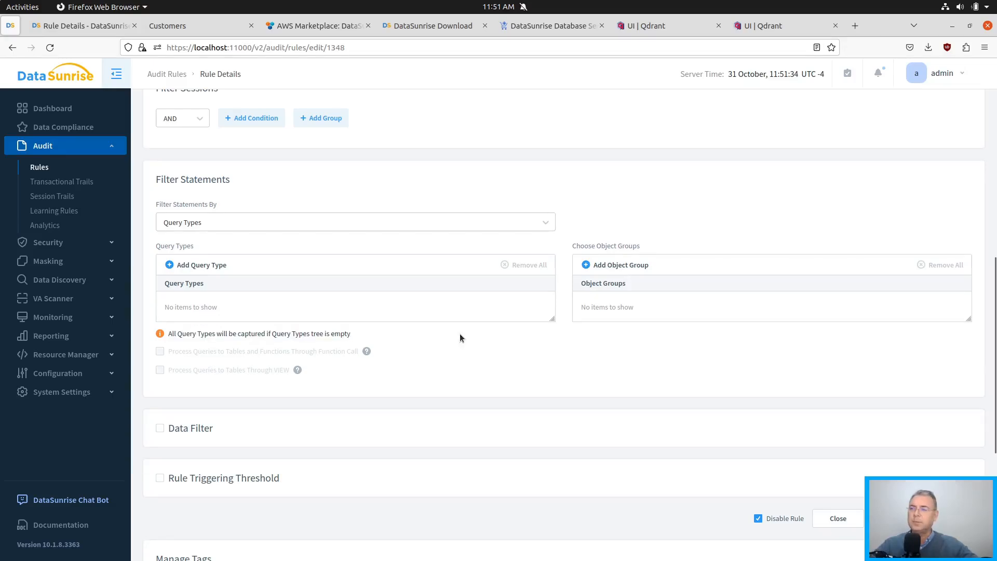
scroll(460, 335, "down", 3)
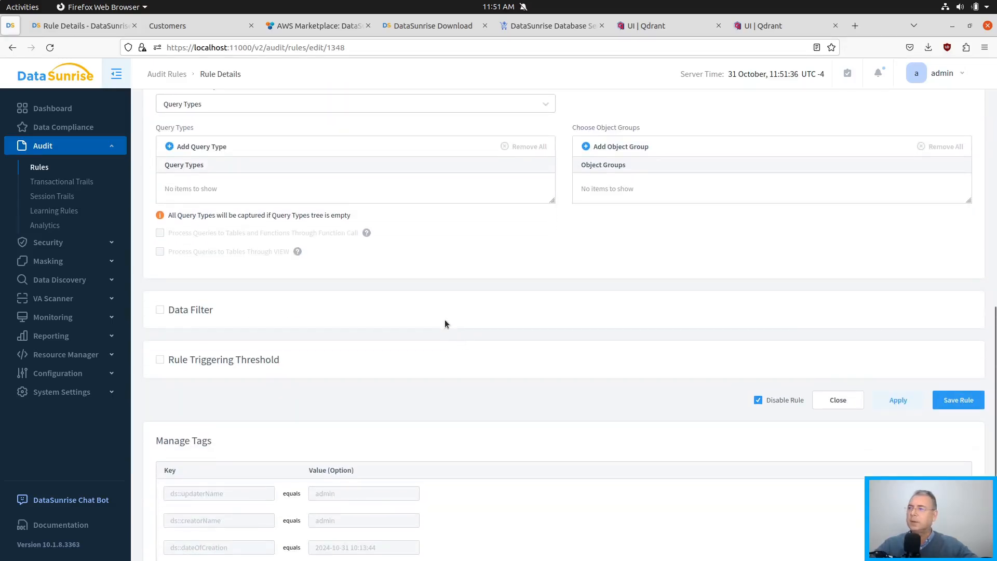
left_click(779, 401)
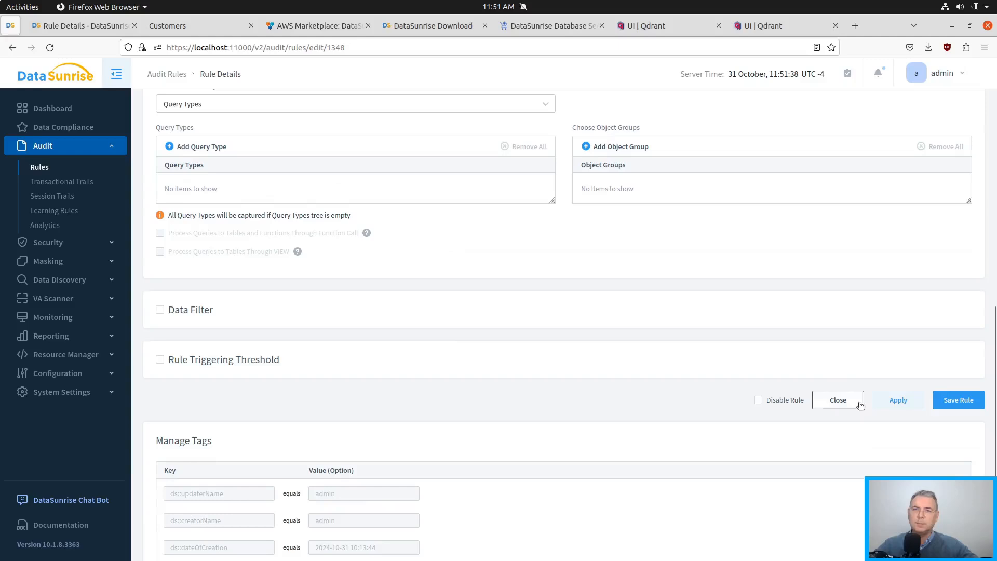
left_click(891, 404)
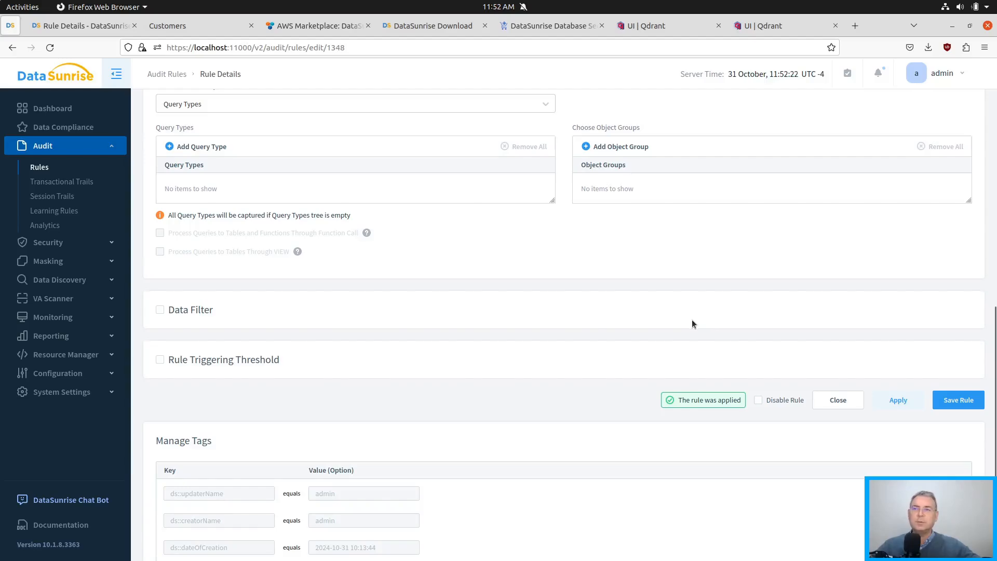
Switch to VSCodium and examine the QdrantClient host and port, the get_collections call and the print statement in test_proxy.py.
key("alt+Tab")
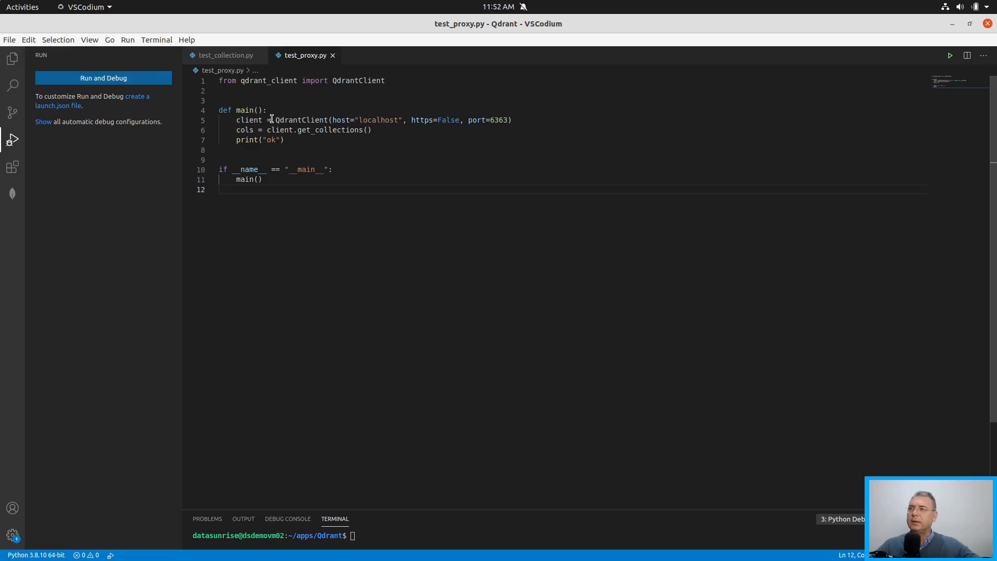
left_click_drag(275, 120, 437, 120)
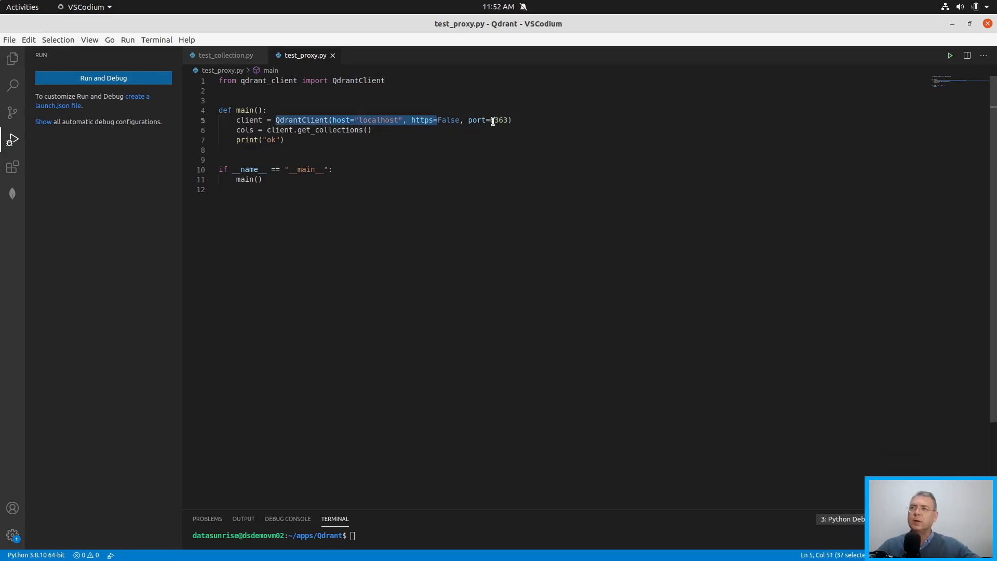
left_click(380, 118)
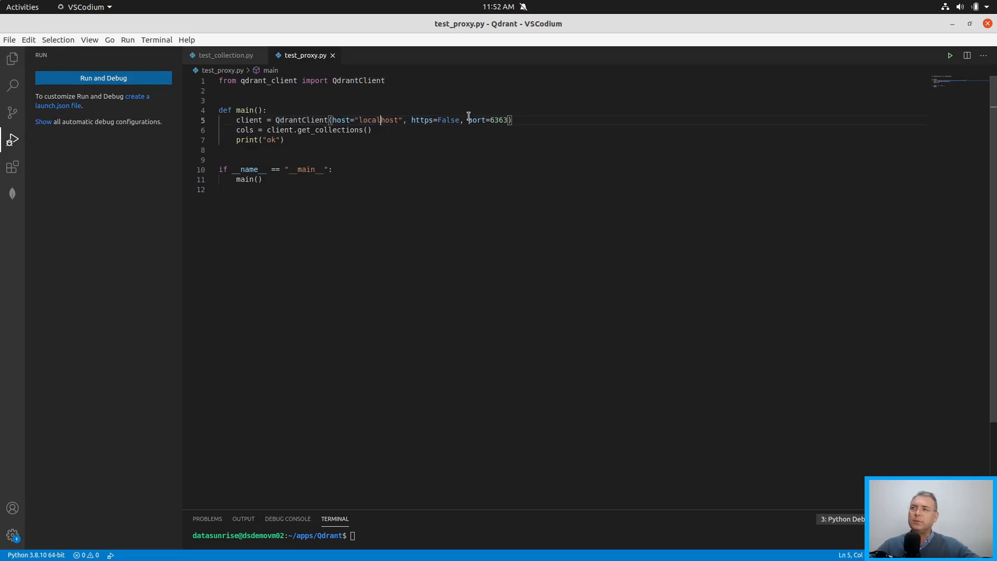
double_click(498, 120)
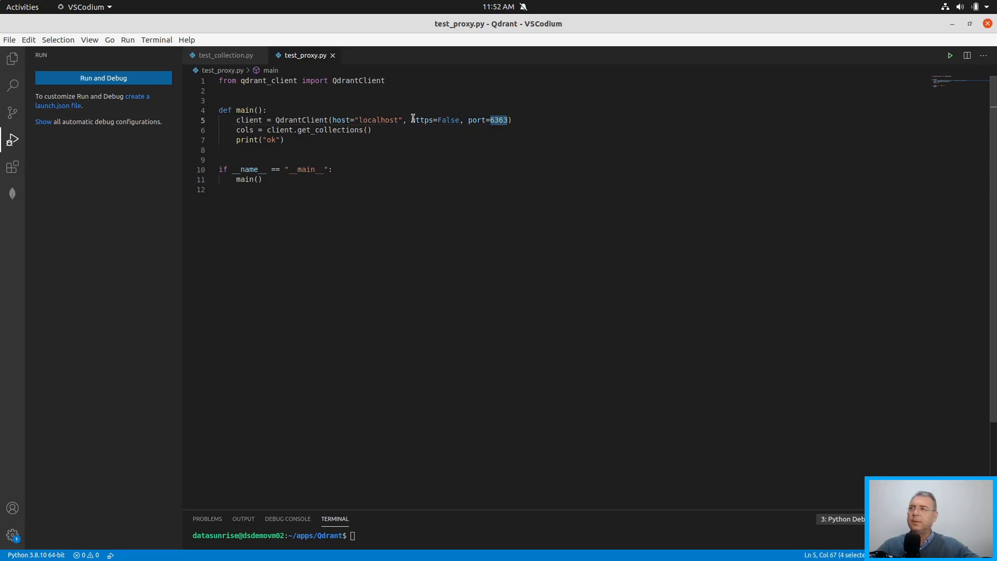
double_click(379, 120)
left_click(524, 121)
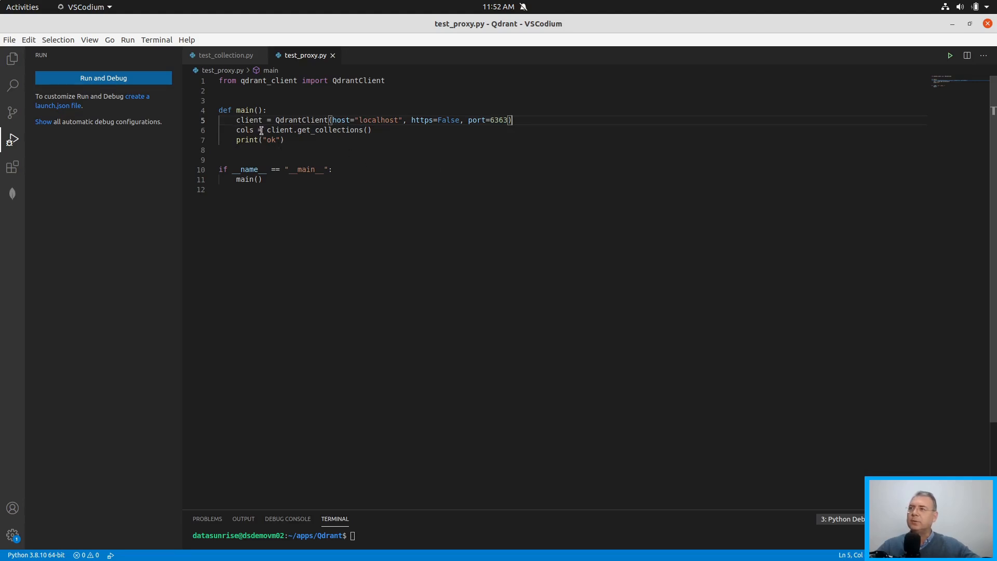
left_click(316, 129)
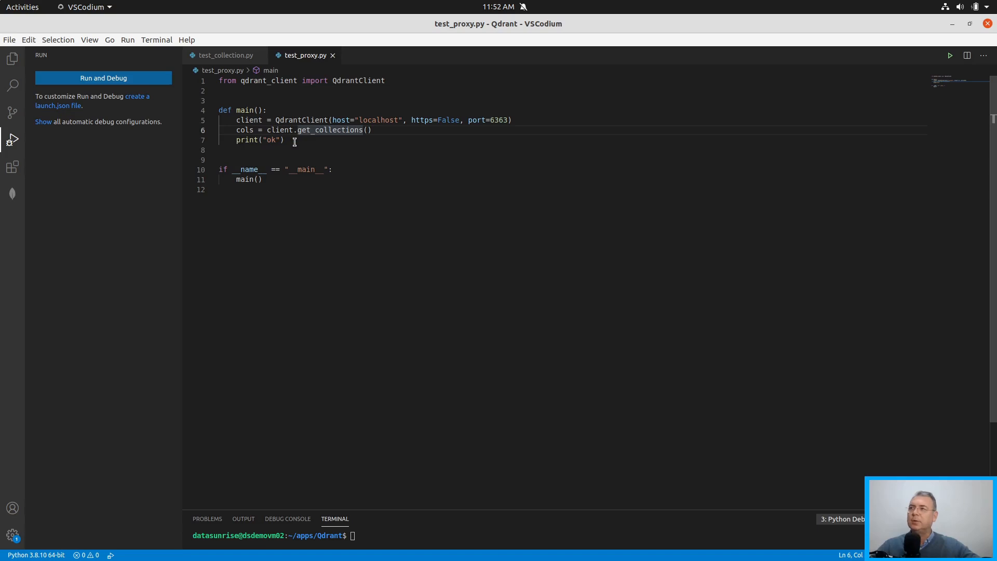
left_click(294, 140)
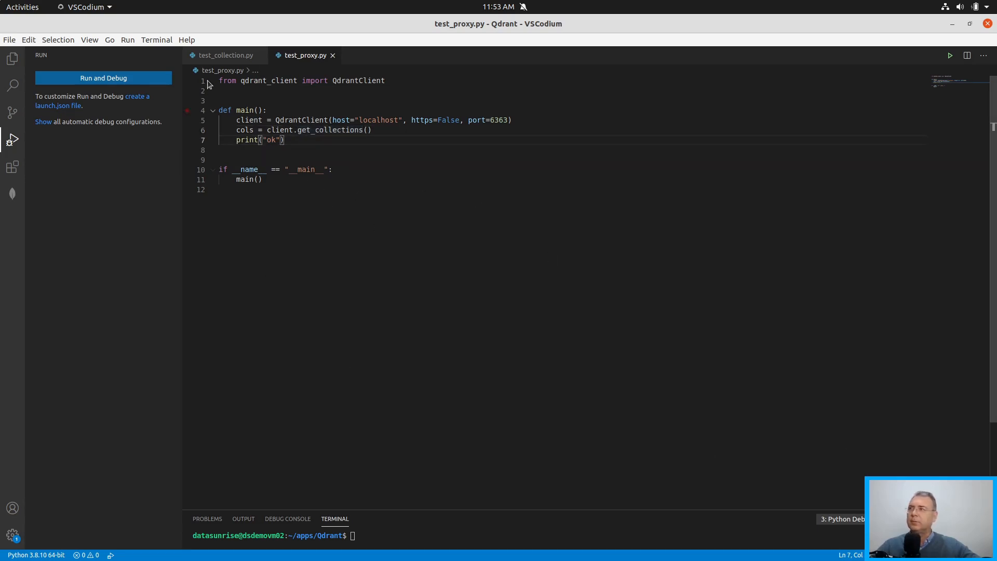
Run test_proxy.py with the debugger to request the Qdrant collections through the proxy.
left_click(130, 83)
left_click(391, 81)
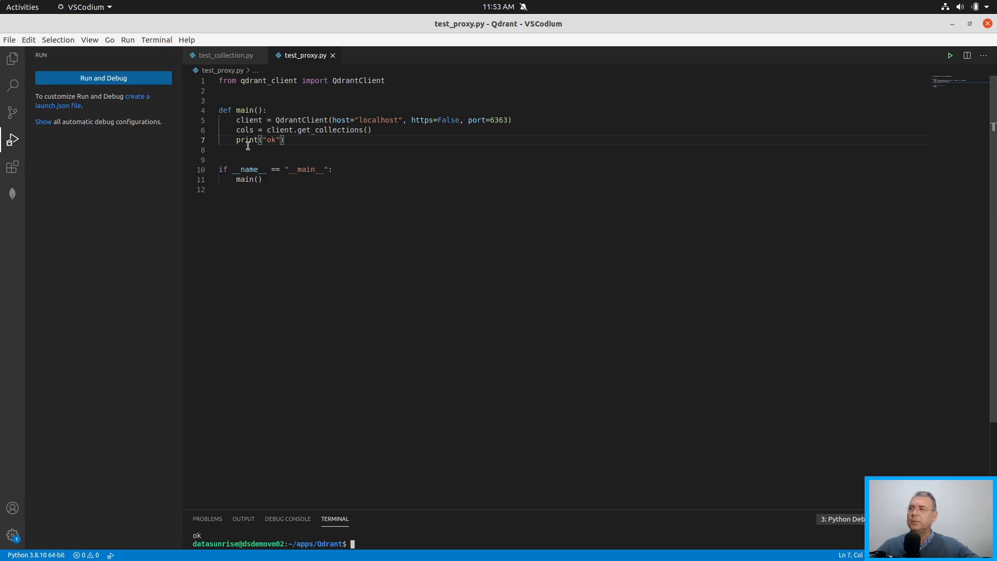
mouse_move(321, 129)
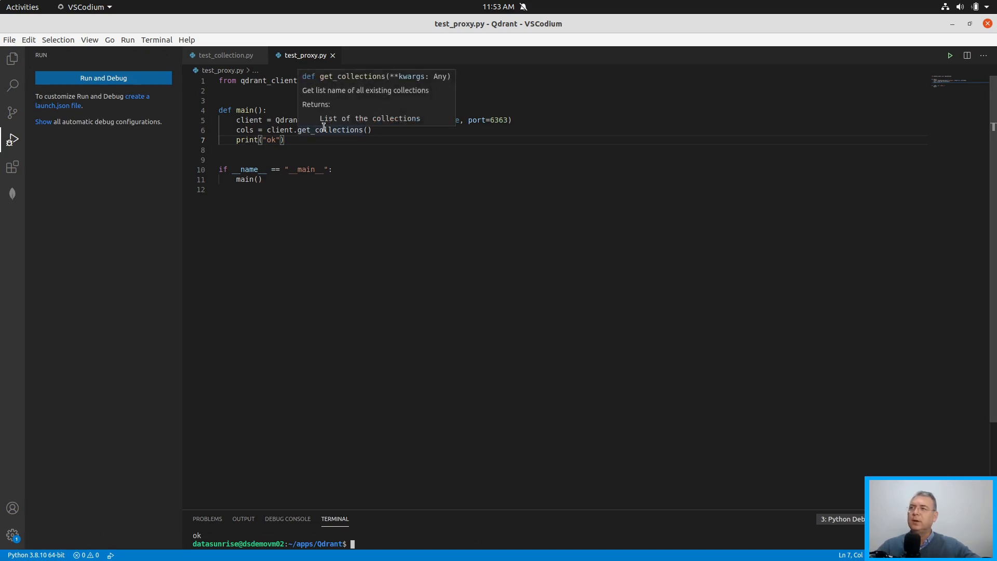
left_click(455, 132)
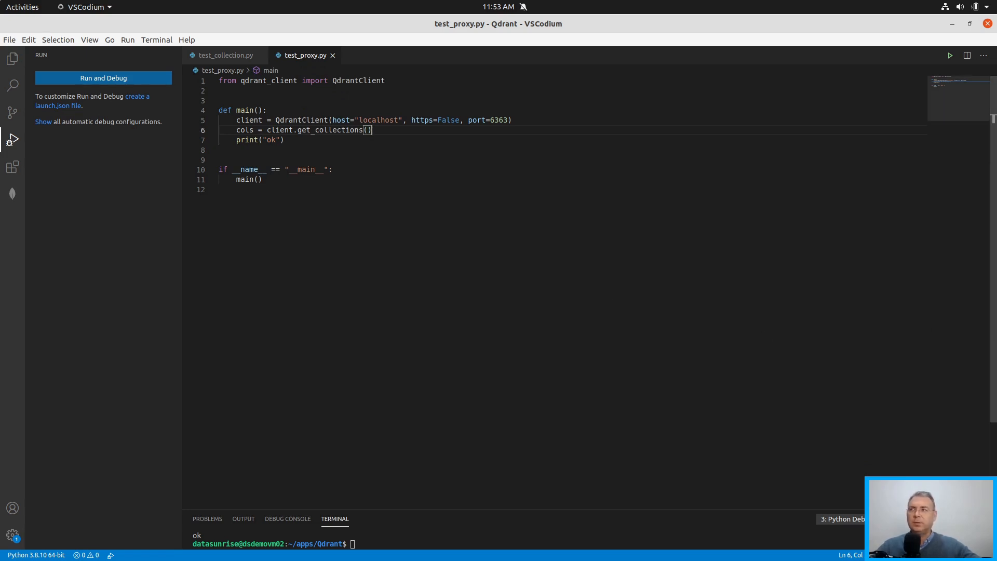
Switch to Firefox and examine the query logged for the script in the transactional audit trails.
key("alt+Tab")
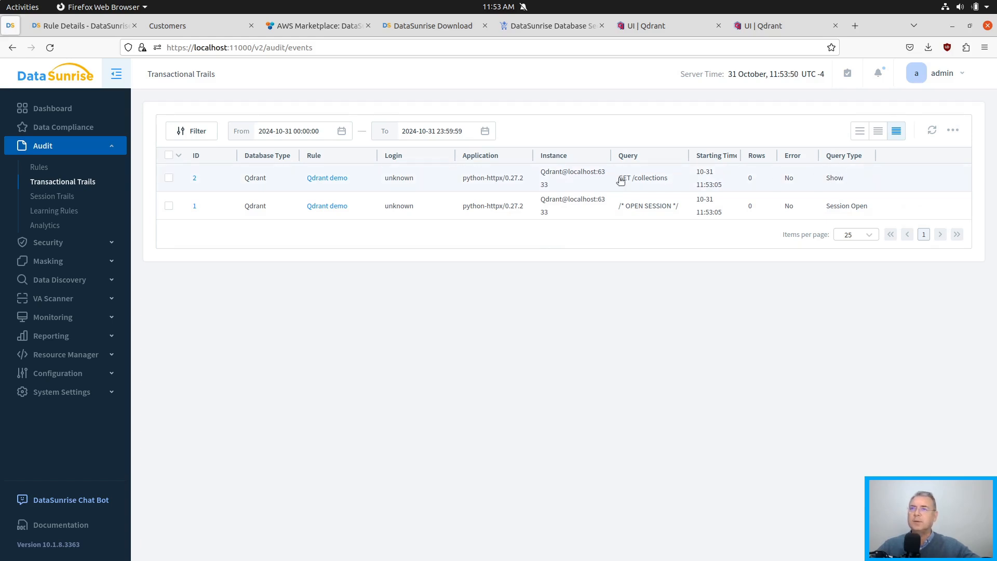
left_click_drag(620, 178, 675, 180)
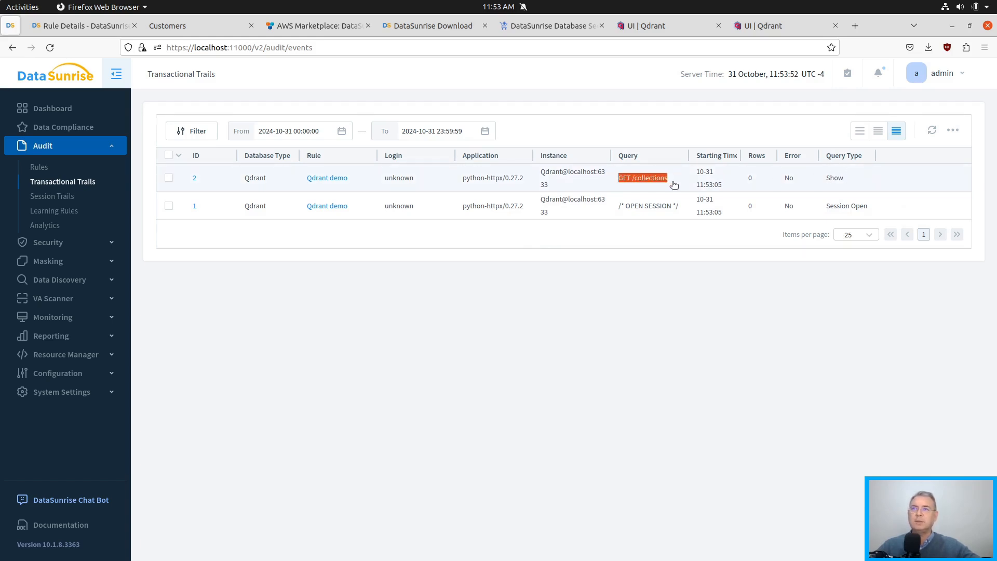
left_click(741, 349)
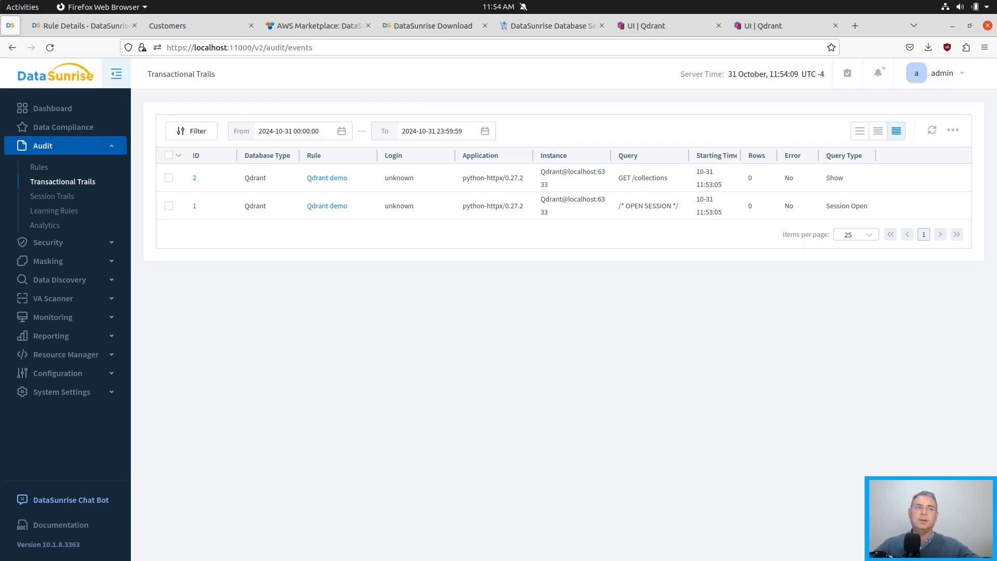
Switch to VSCodium and examine the QdrantClient connection and the create_collection call in test_collection.py.
key("alt+Tab")
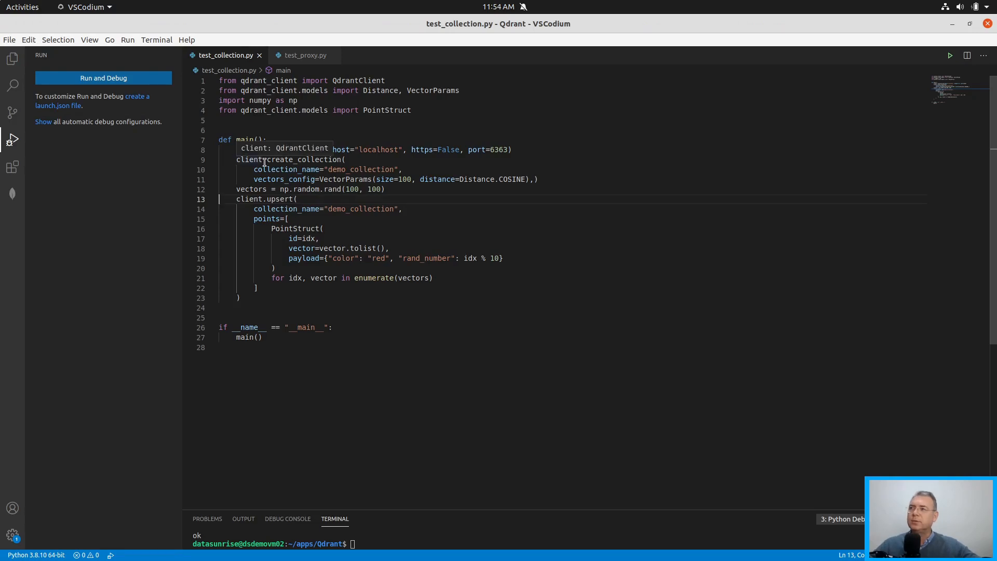
left_click(530, 150)
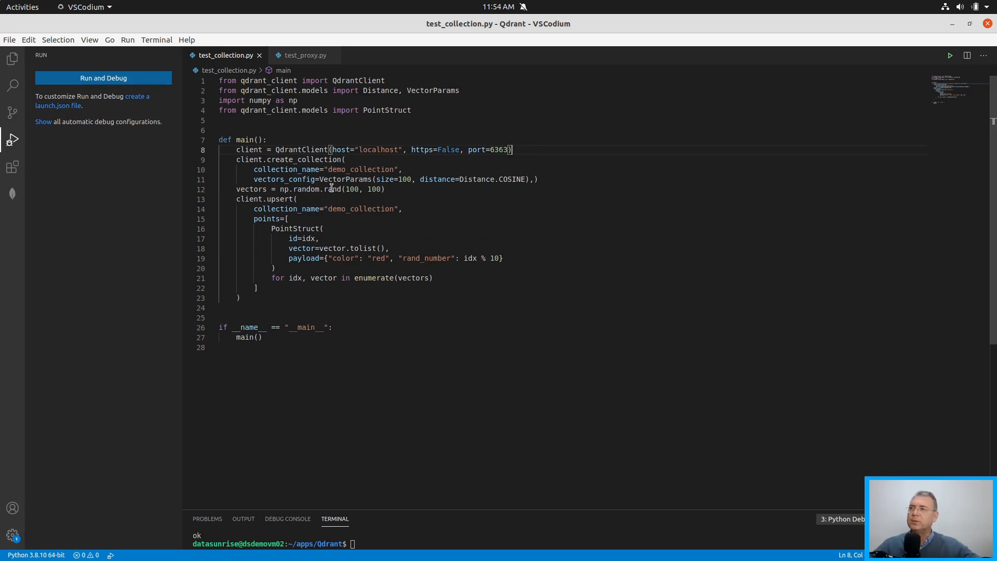
double_click(285, 160)
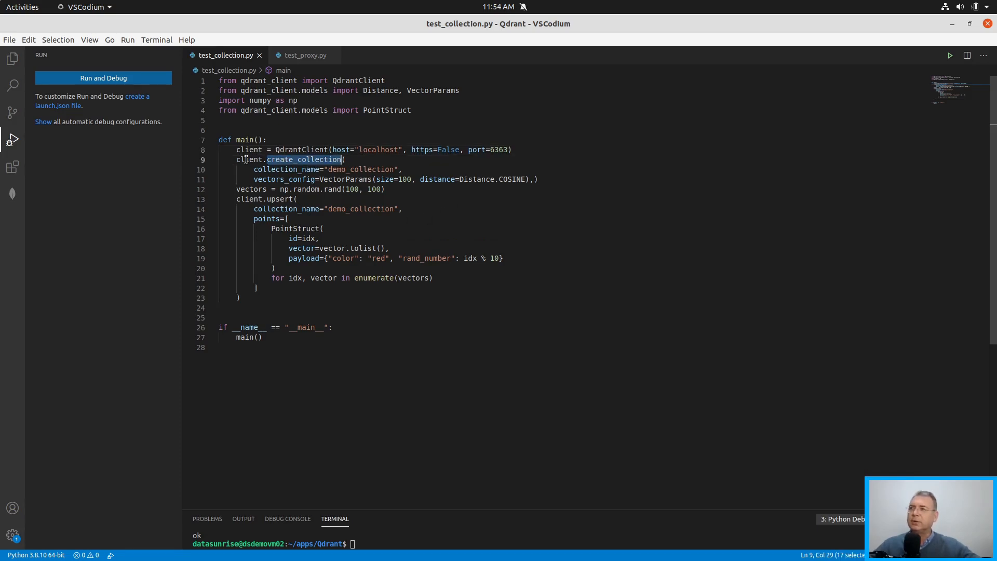
left_click(373, 329)
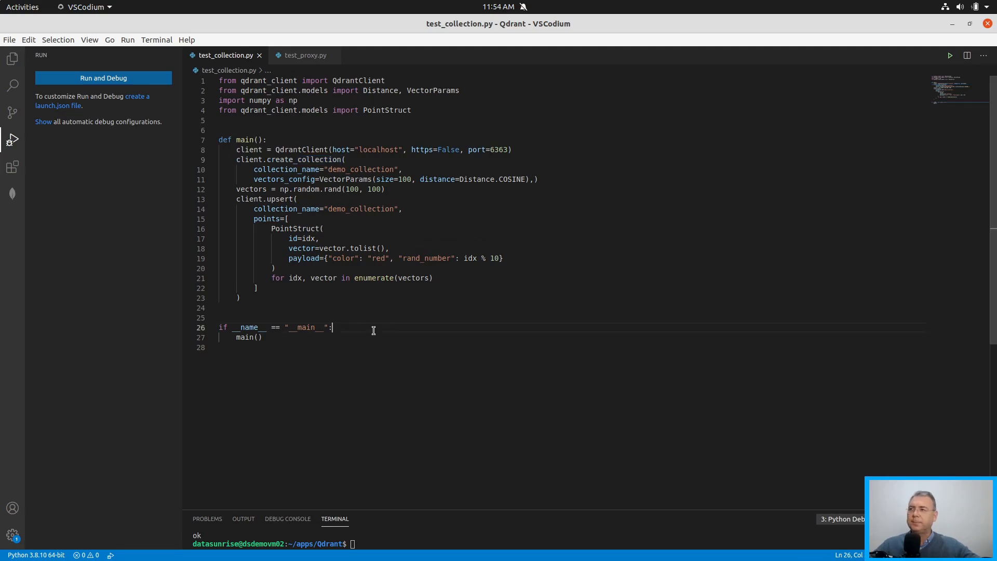
Run test_collection.py with the Python File debug configuration to create demo_collection and upsert its vectors through the proxy.
left_click(294, 150)
key("F5")
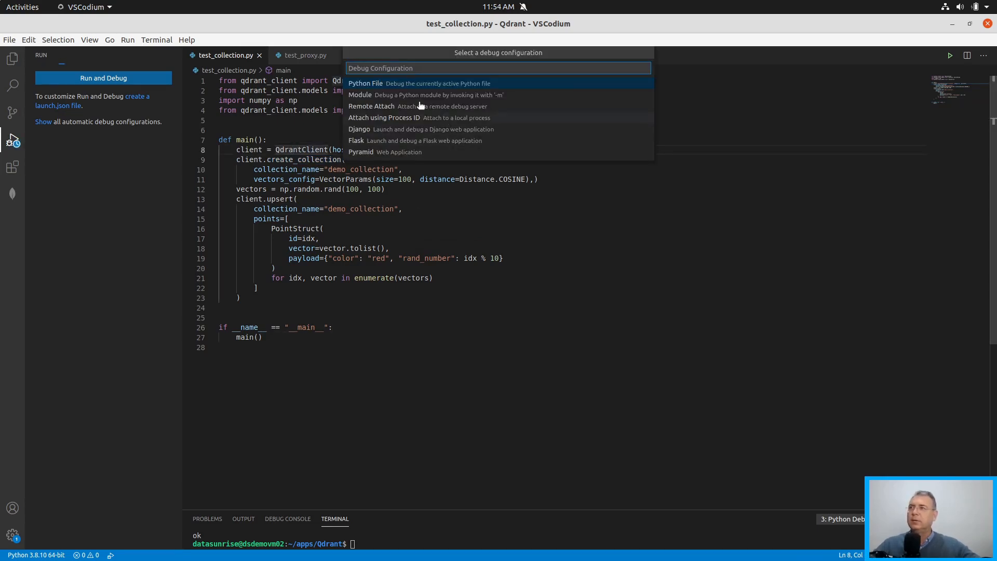
left_click(384, 82)
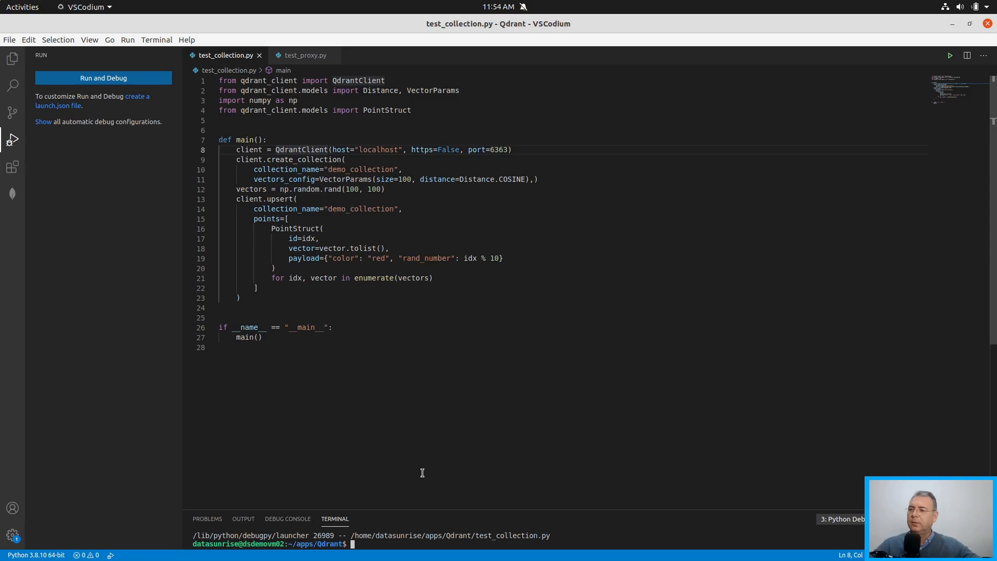
left_click(454, 325)
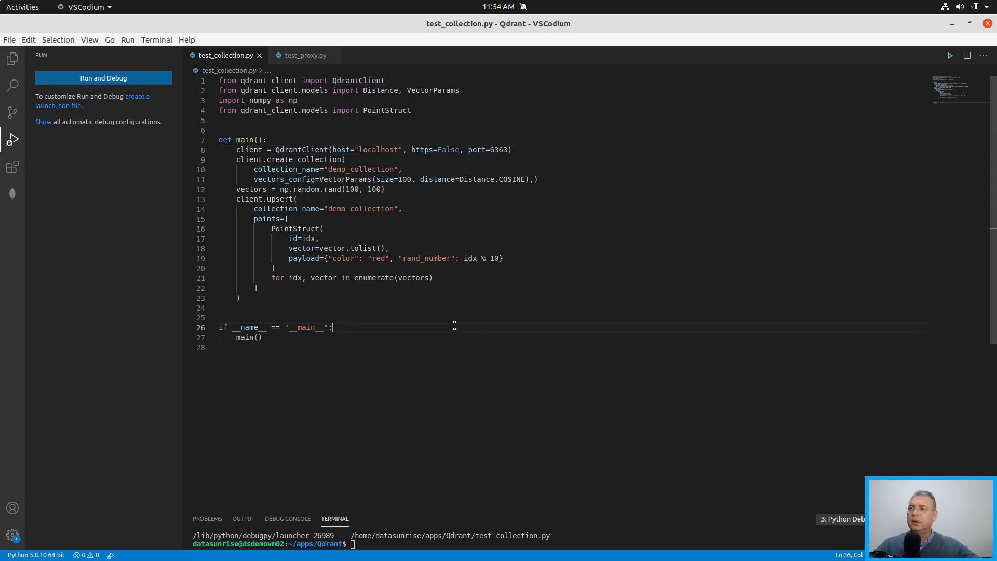
left_click(347, 209)
double_click(347, 209)
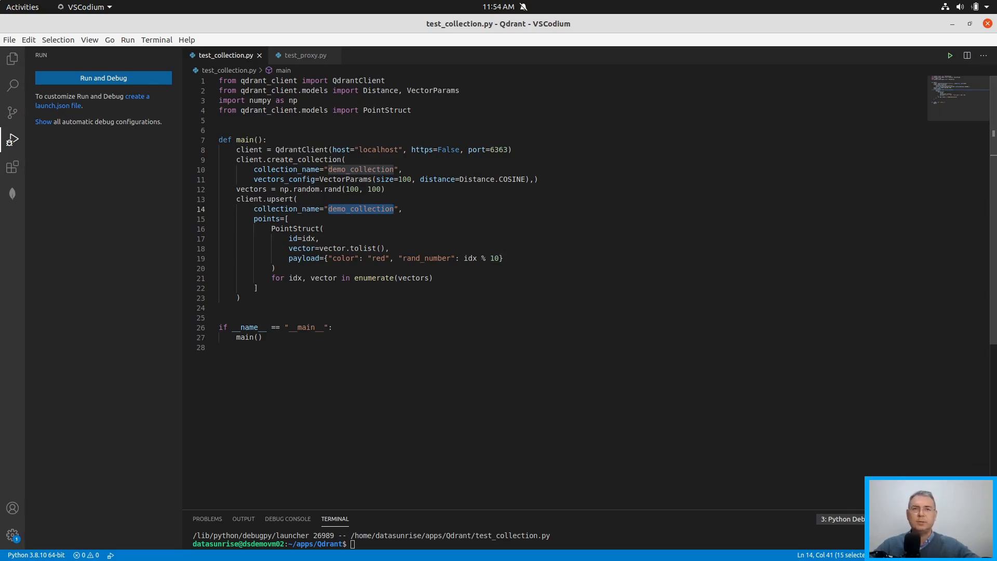
Switch to Firefox, refresh the transactional trails and show the Create Table event's full query in a widened Query column.
key("alt+Tab")
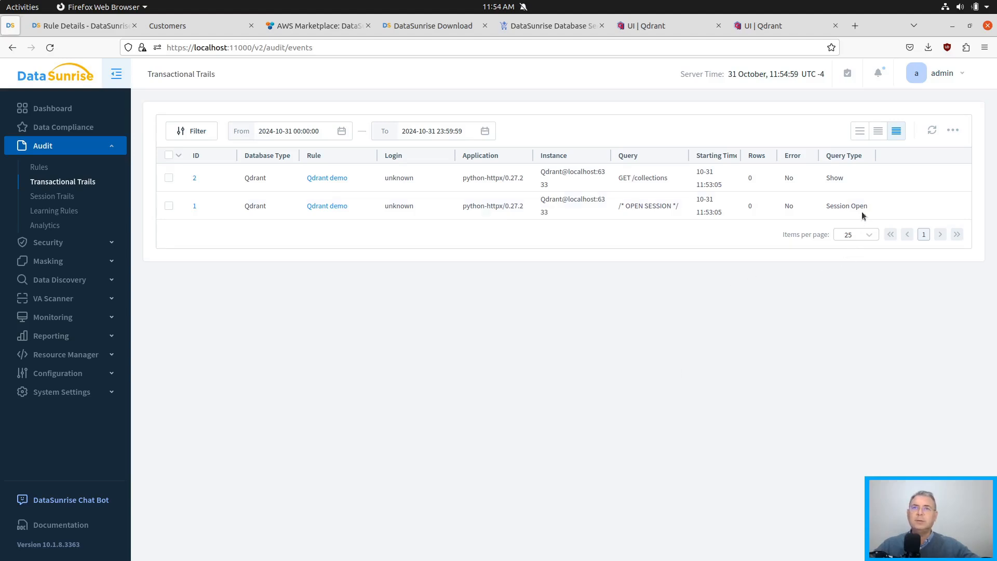
left_click(932, 130)
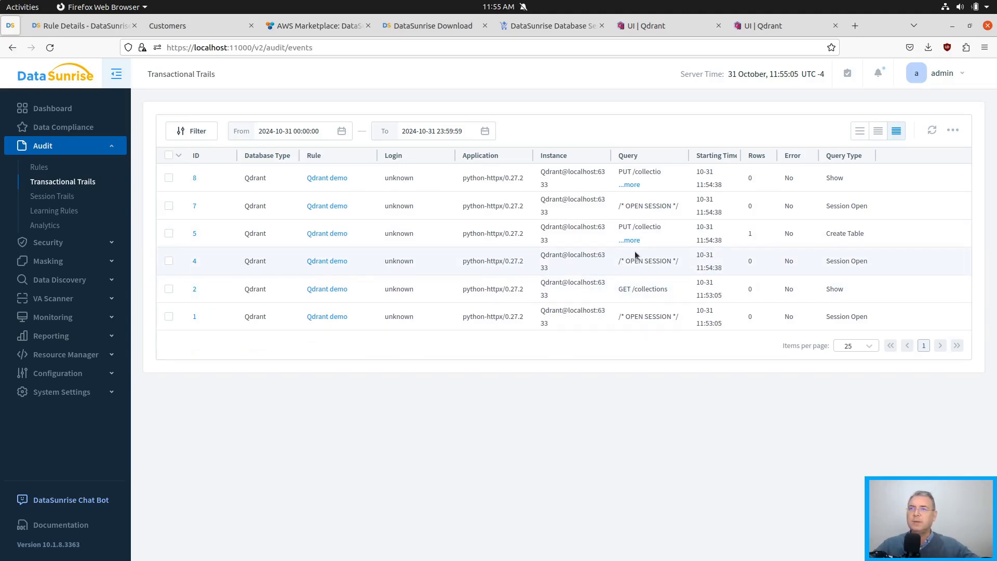
left_click_drag(688, 156, 705, 155)
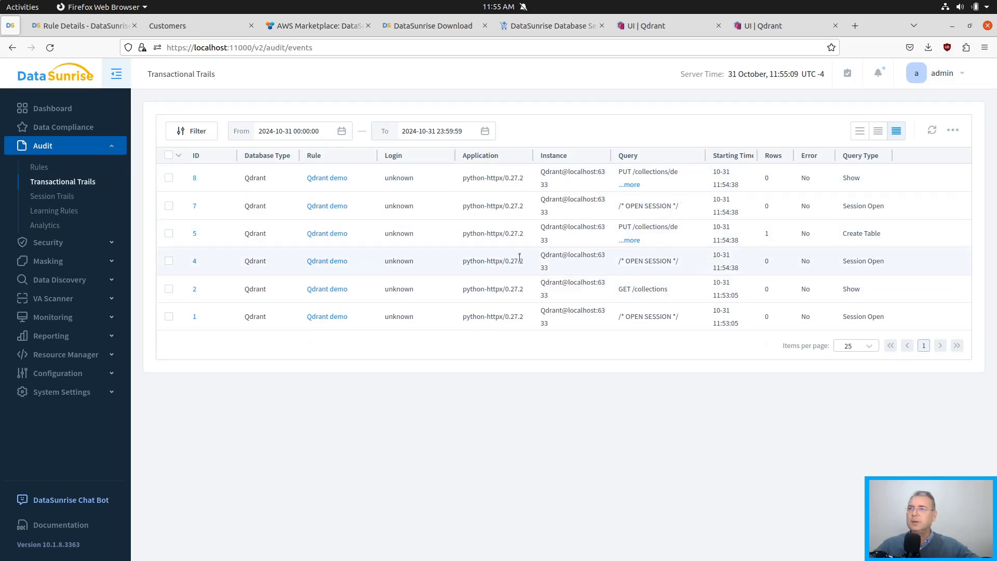
left_click(630, 241)
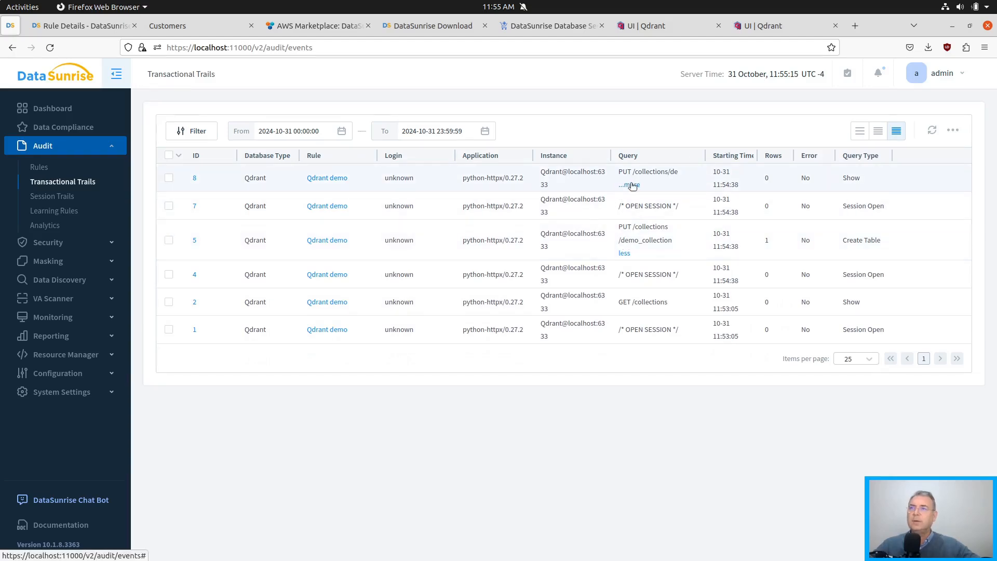
Open the Create Table event's details and examine its logged query, query results and bind parameters.
left_click(192, 245)
scroll(397, 245, "down", 3)
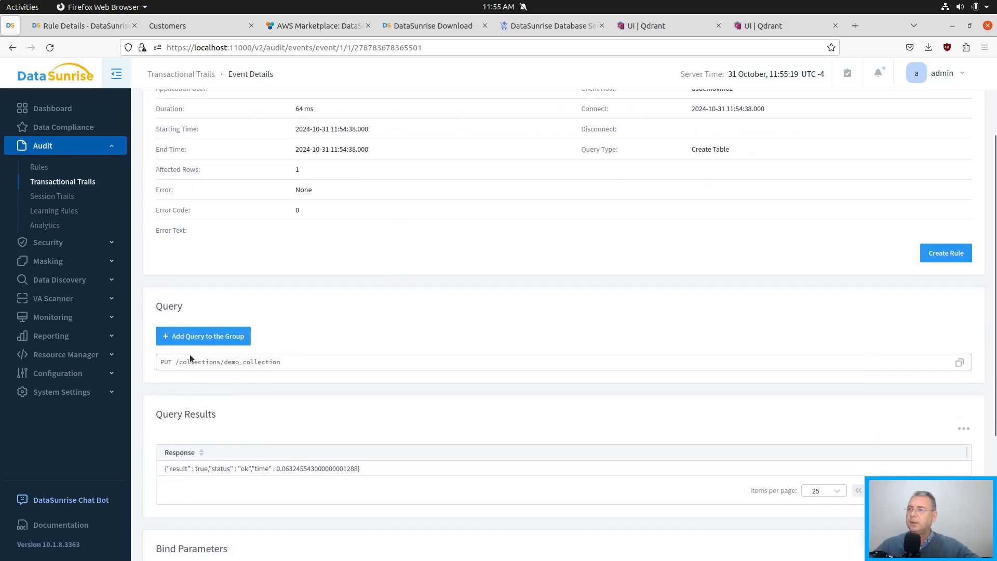
left_click_drag(160, 363, 279, 362)
left_click(449, 325)
scroll(353, 383, "down", 2)
left_click_drag(157, 351, 422, 338)
left_click(407, 350)
scroll(467, 192, "up", 5)
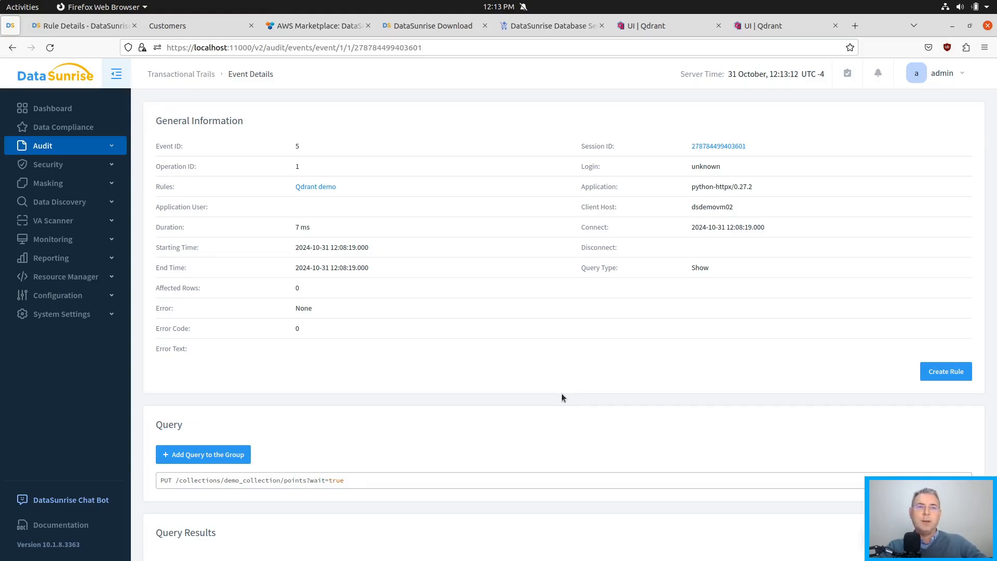
Reload the collections in the Qdrant dashboard at localhost:6363 and browse the points of the midjourney collection.
left_click(755, 28)
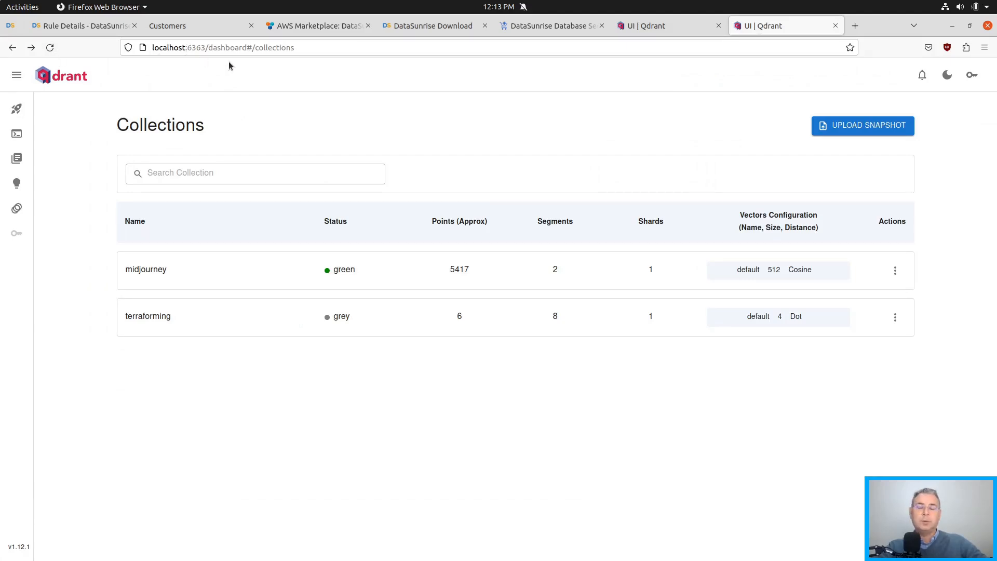
left_click(50, 47)
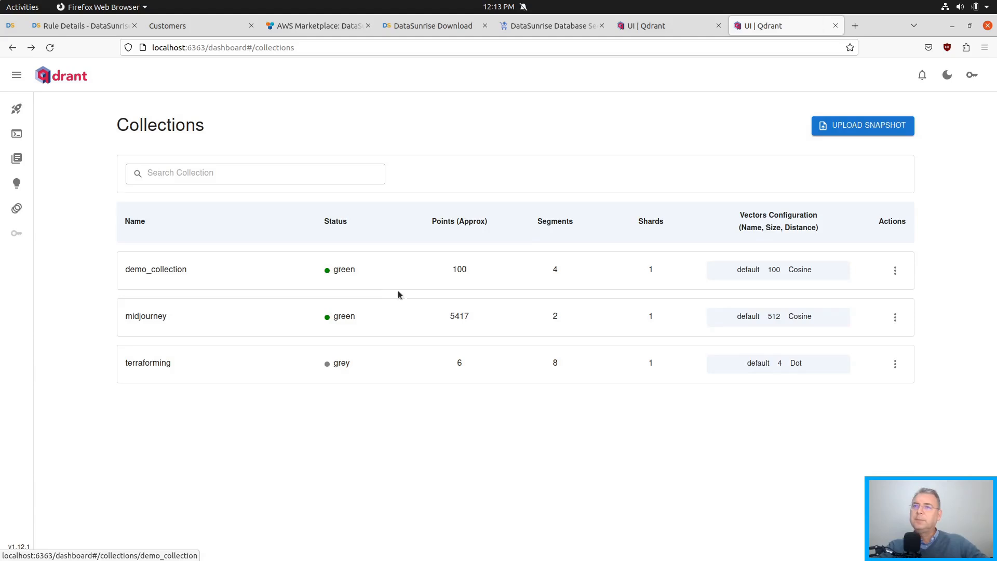
left_click(150, 317)
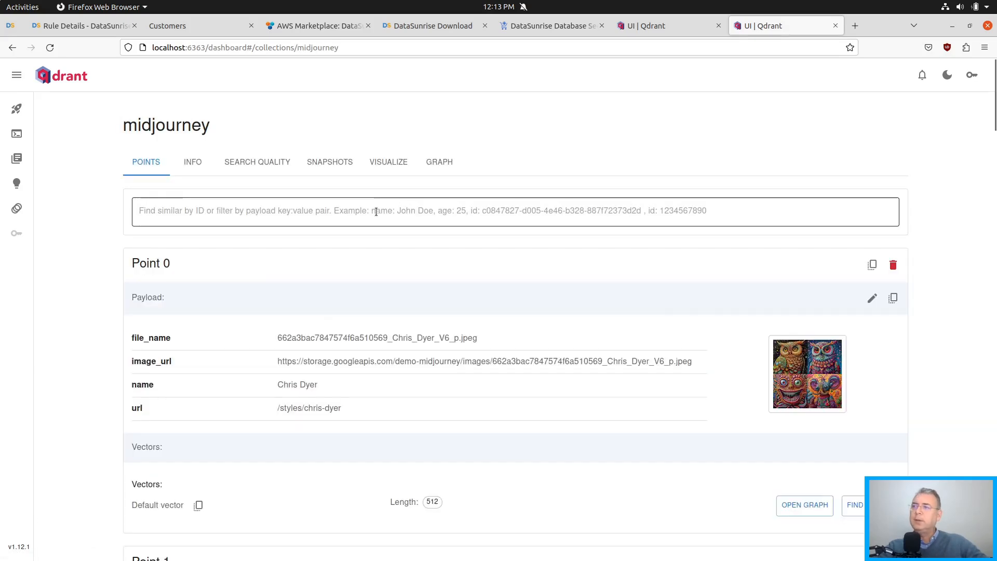
scroll(374, 223, "down", 8)
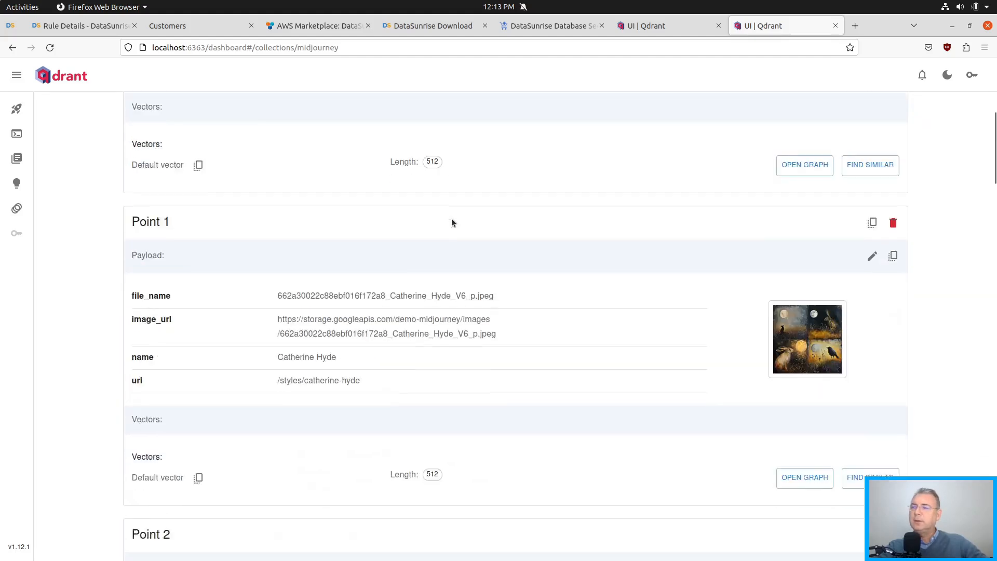
scroll(452, 223, "down", 5)
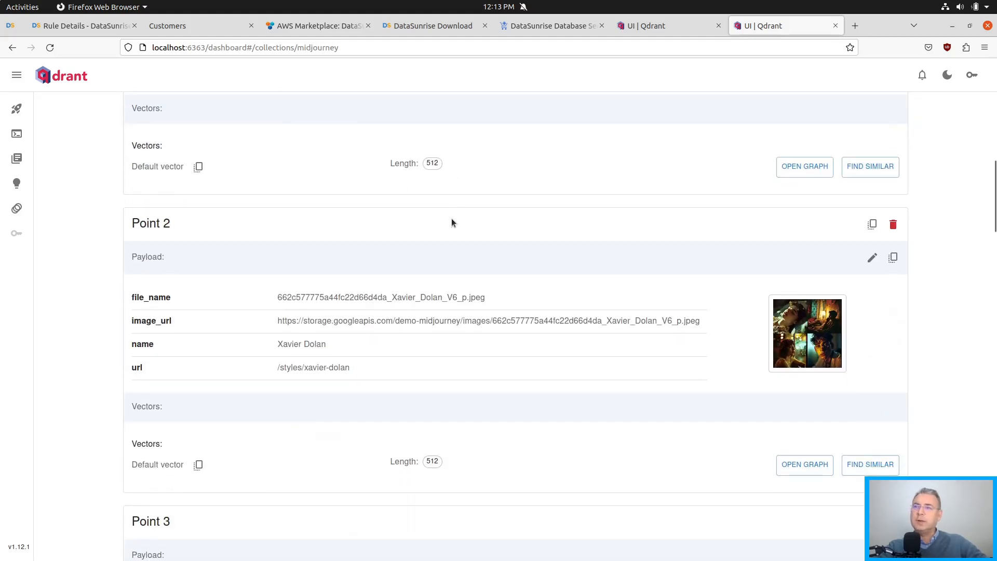
scroll(519, 263, "down", 8)
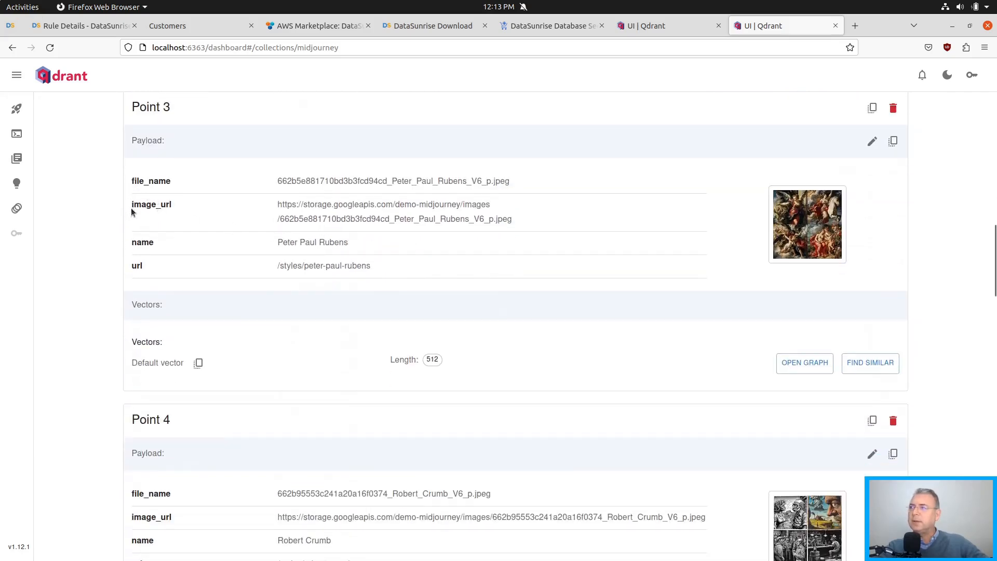
scroll(580, 265, "down", 3)
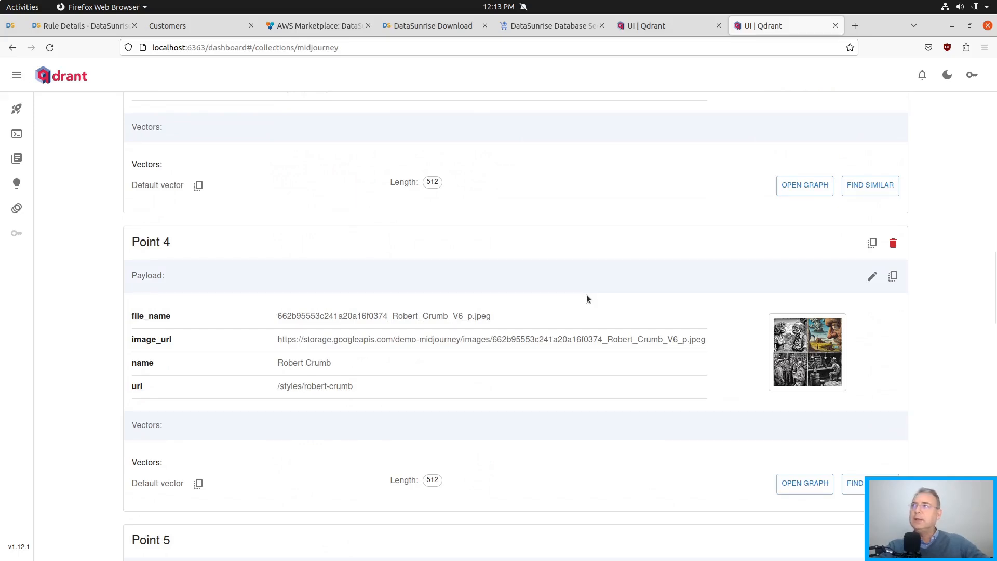
Return to the Transactional Trails in DataSunrise and refresh the list of audited events.
left_click(12, 47)
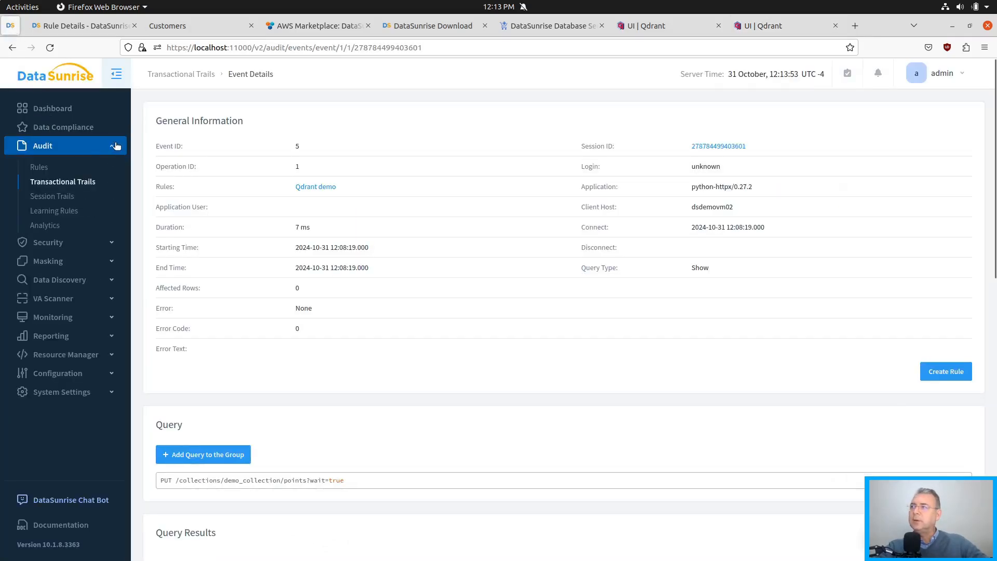
left_click(62, 183)
left_click(932, 130)
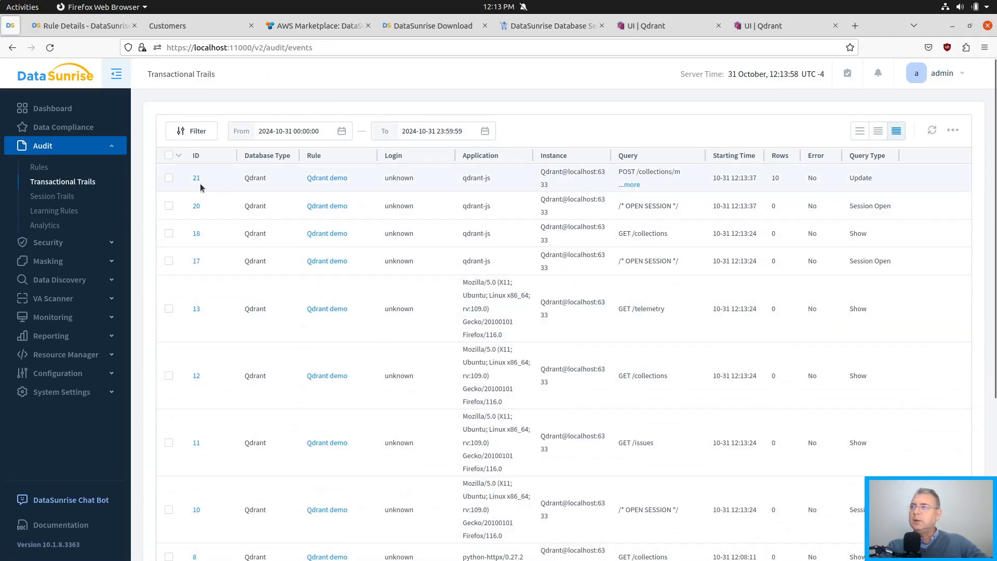
Open the details of the newest event, the midjourney POST request, and examine its query and the payloads in the query results.
left_click(197, 180)
scroll(412, 309, "down", 6)
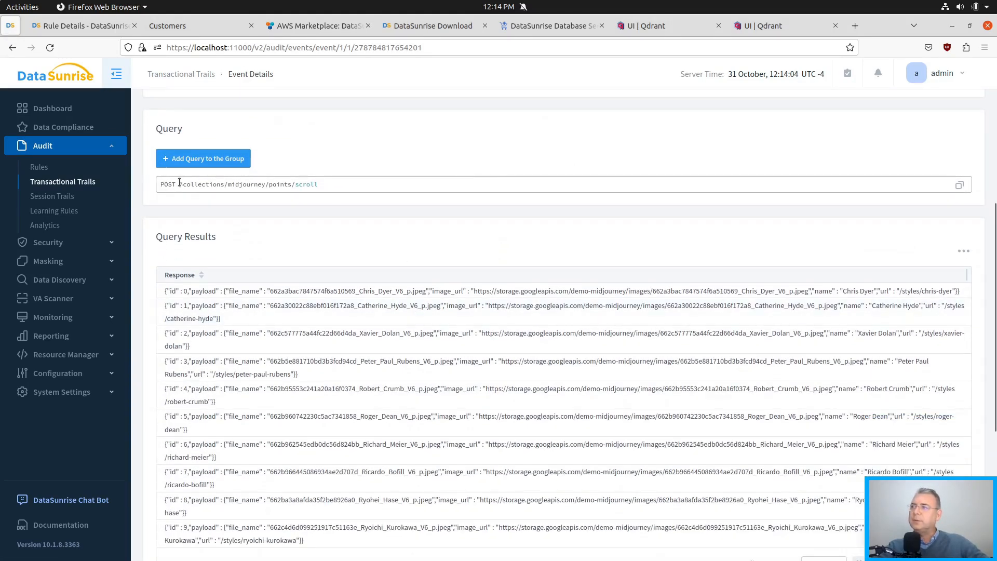
scroll(312, 218, "down", 3)
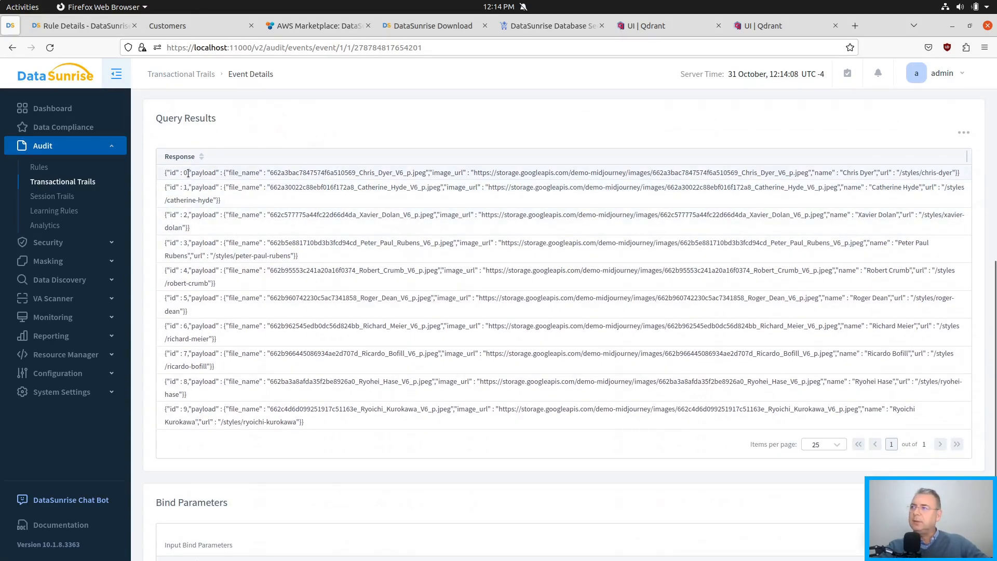
left_click_drag(190, 173, 883, 168)
left_click(744, 213)
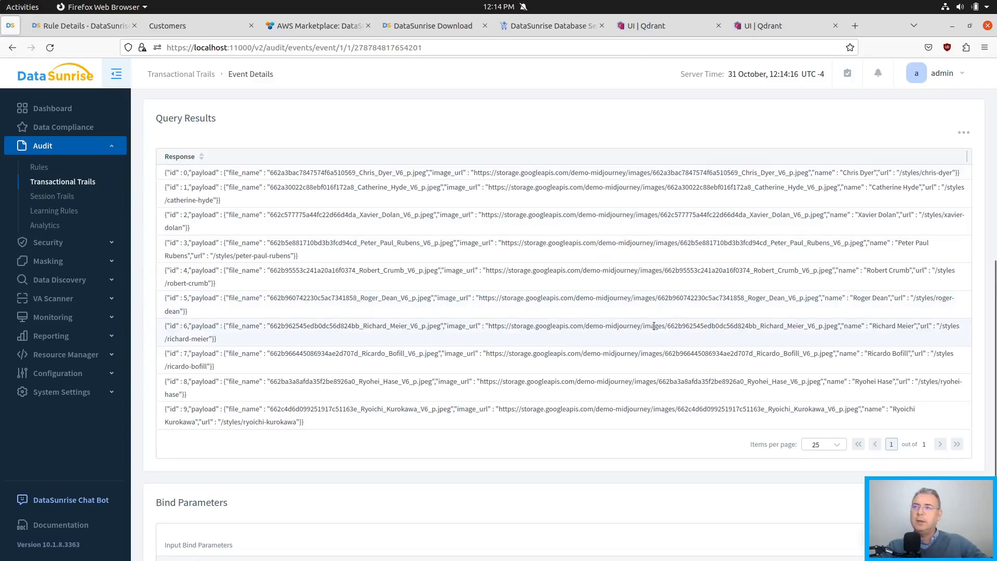
scroll(425, 245, "up", 5)
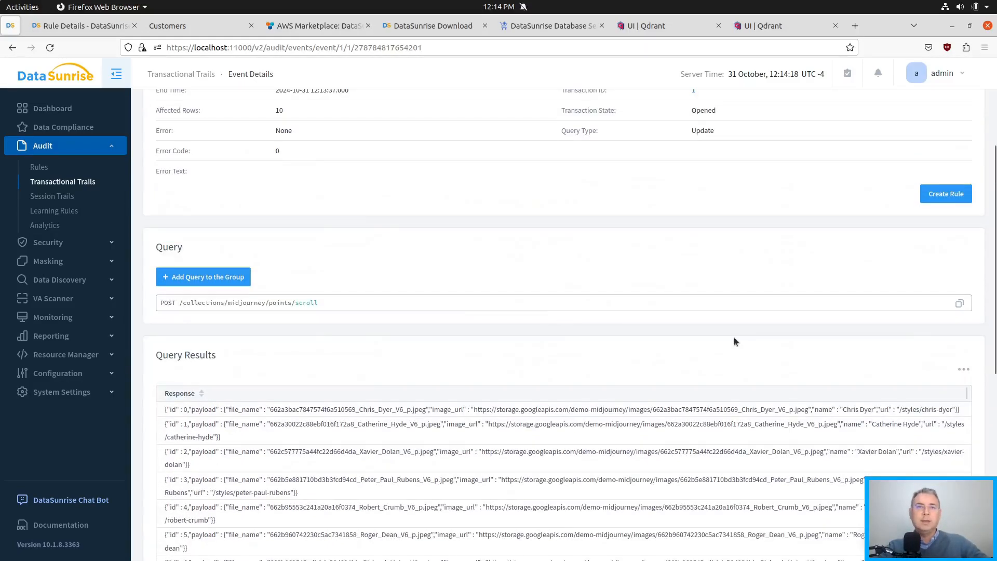